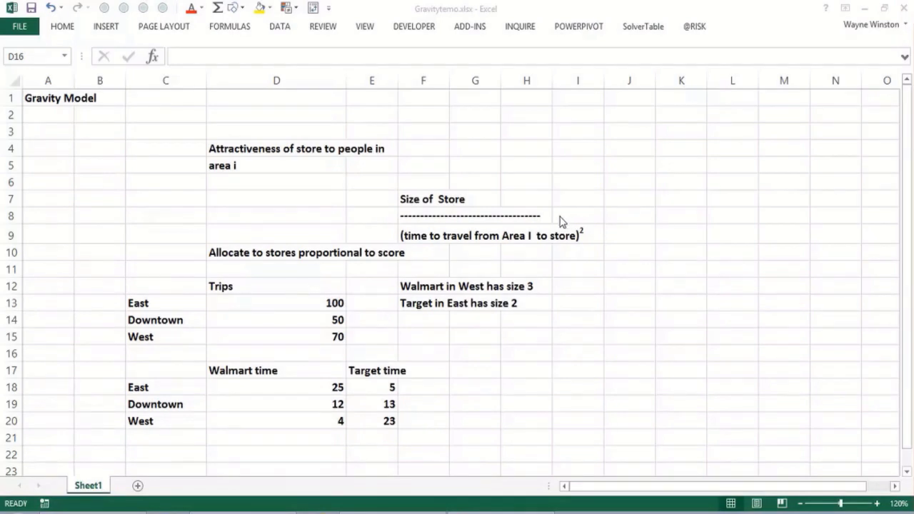
# Examine the gravity model's attractiveness formula, with store size over squared travel time, and the rule for allocating trips by score
pyautogui.click(517, 166)
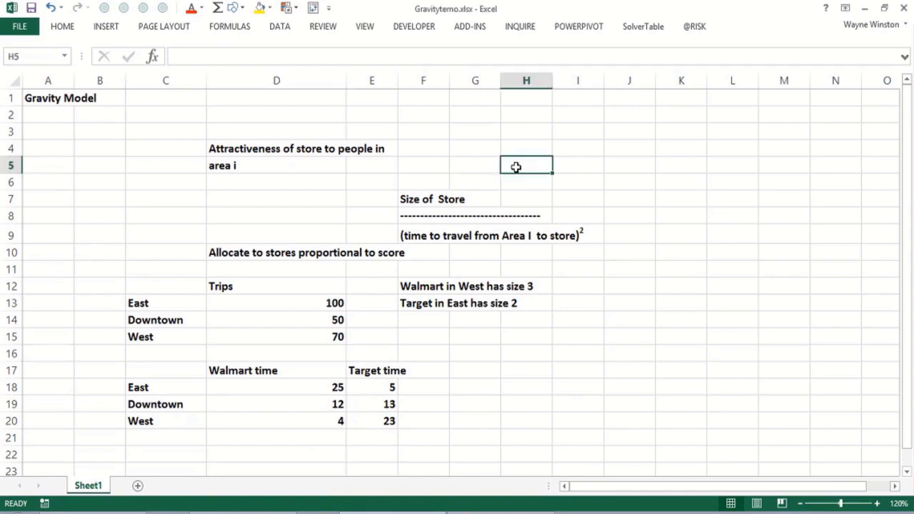
pyautogui.click(243, 194)
pyautogui.click(117, 164)
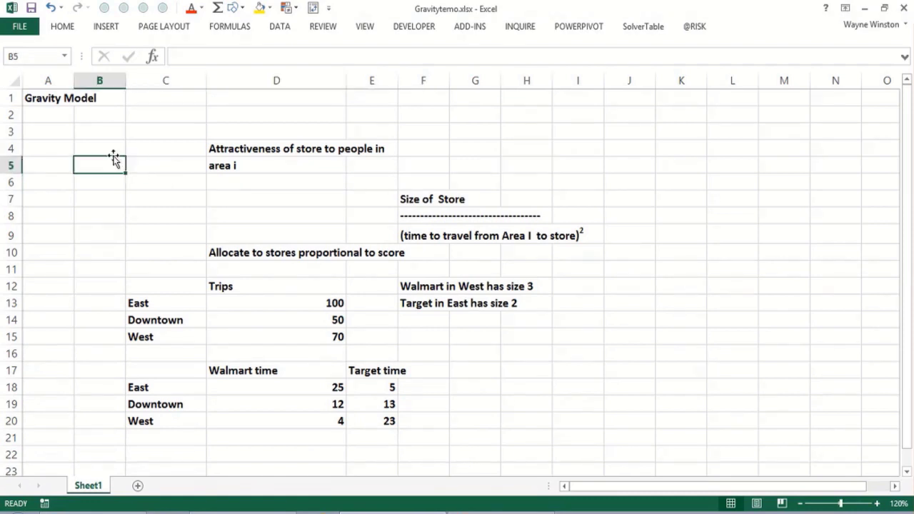
pyautogui.click(86, 100)
pyautogui.click(105, 194)
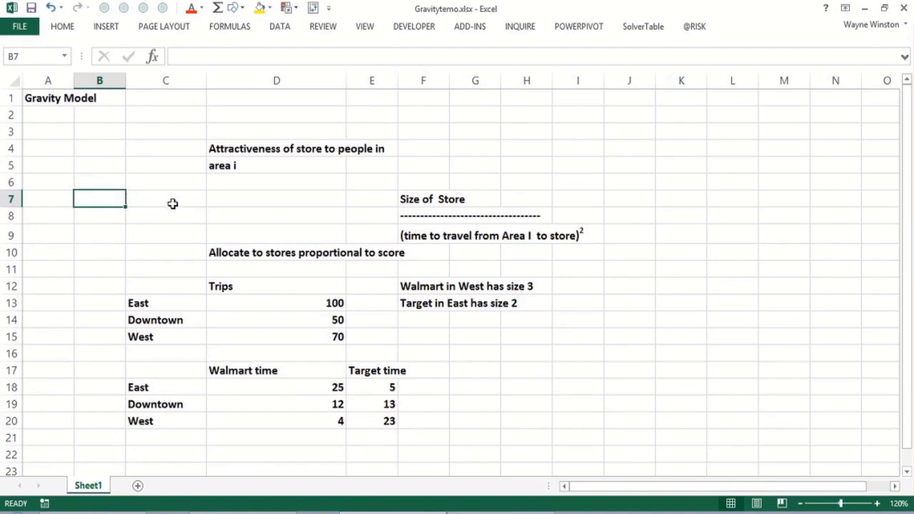
pyautogui.click(269, 202)
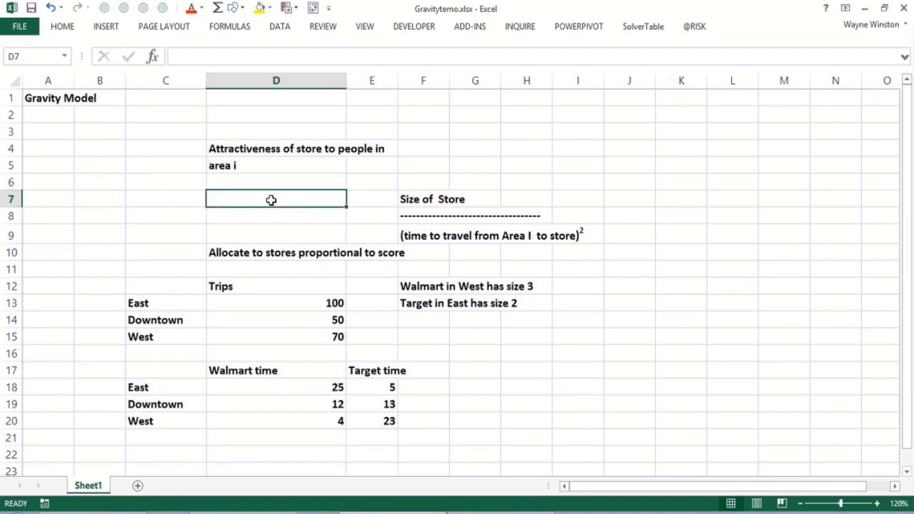
pyautogui.click(271, 180)
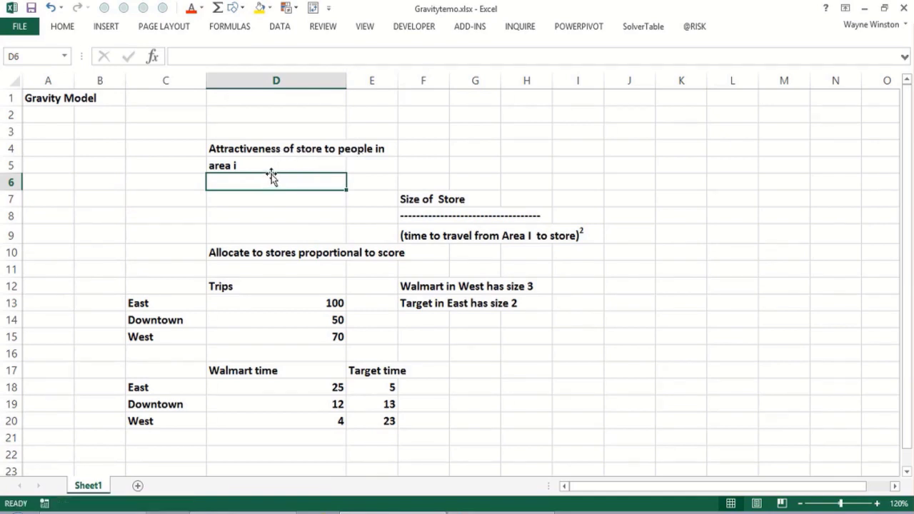
pyautogui.click(153, 302)
pyautogui.moveTo(157, 322); pyautogui.dragTo(168, 338)
pyautogui.click(168, 337)
pyautogui.click(241, 338)
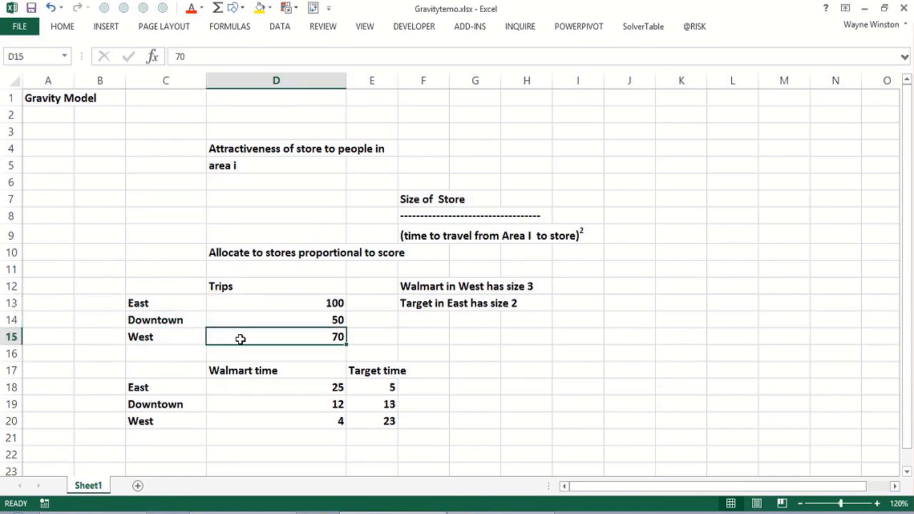
pyautogui.click(262, 170)
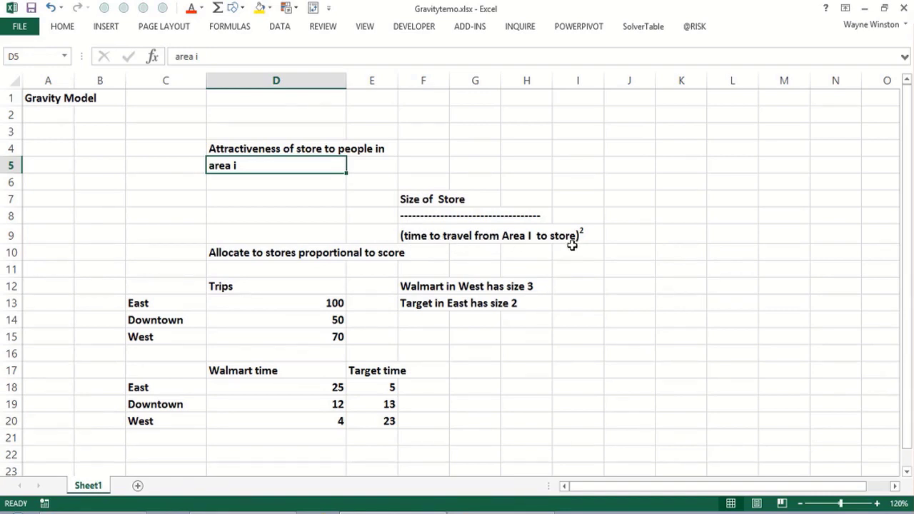
pyautogui.click(504, 249)
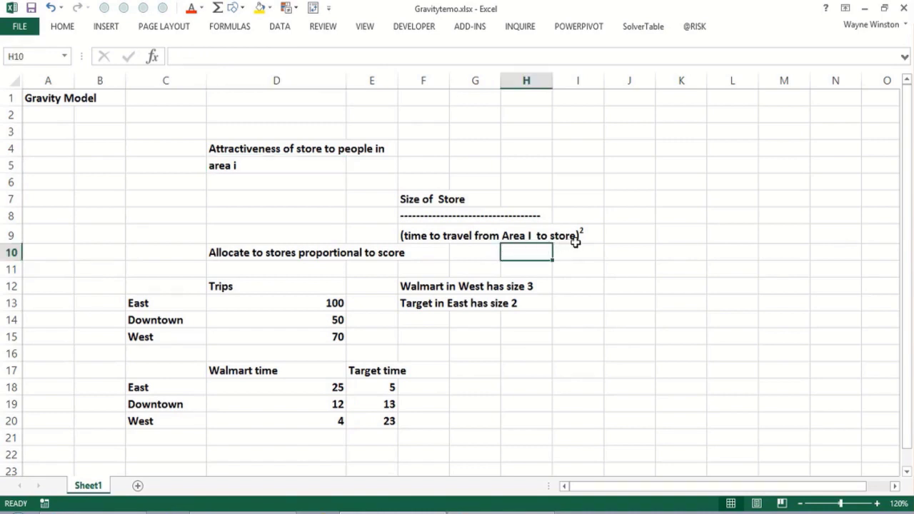
pyautogui.click(431, 256)
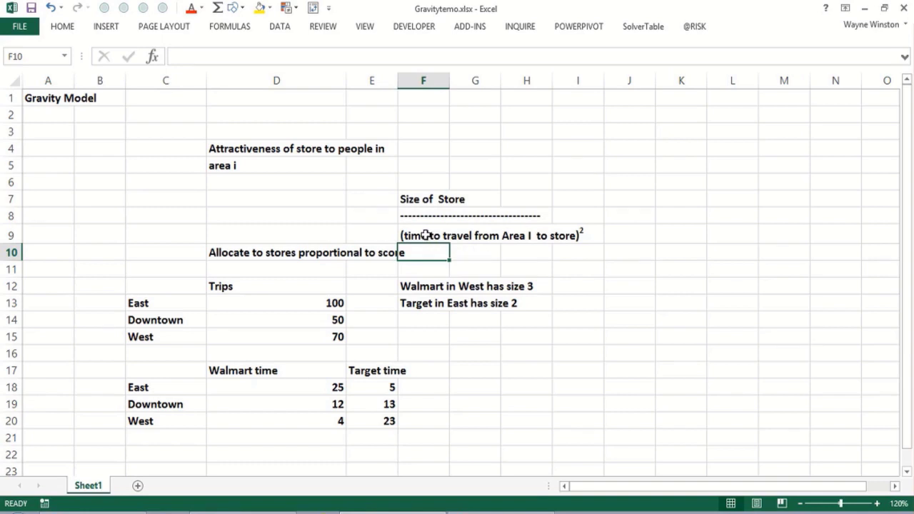
pyautogui.click(424, 199)
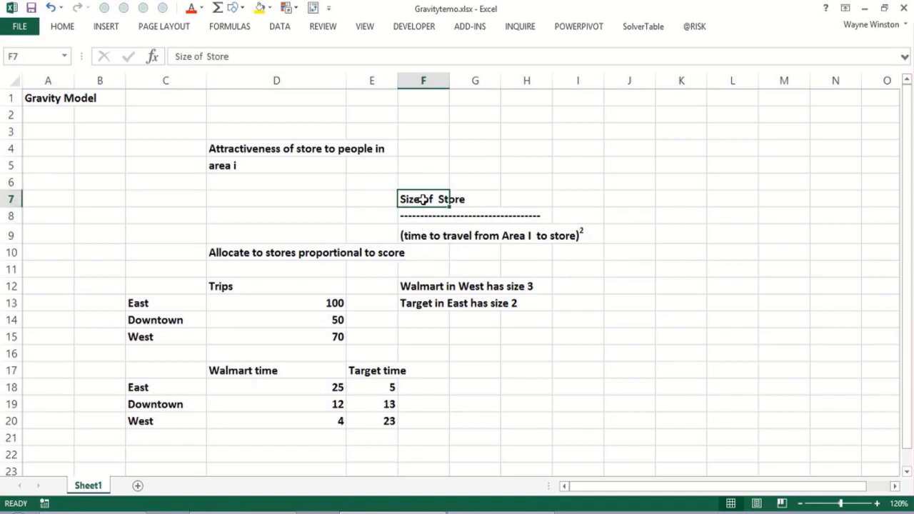
pyautogui.click(427, 258)
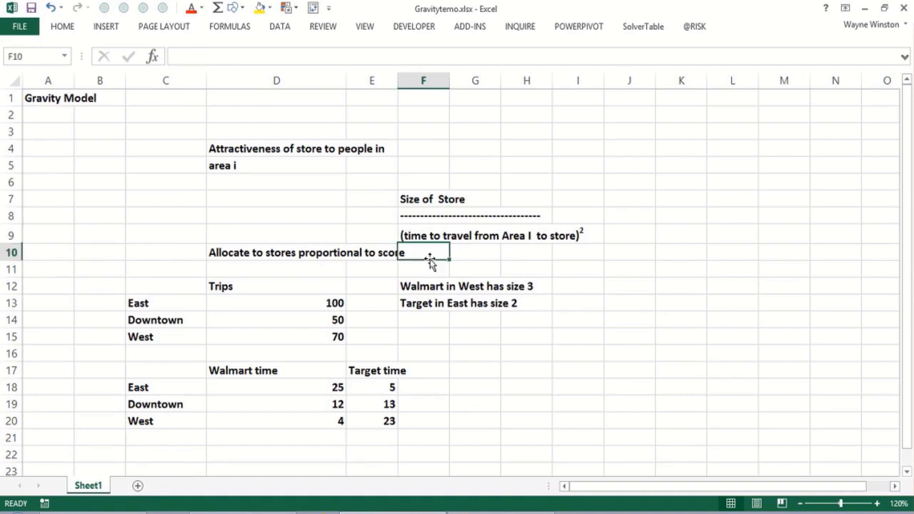
pyautogui.click(267, 210)
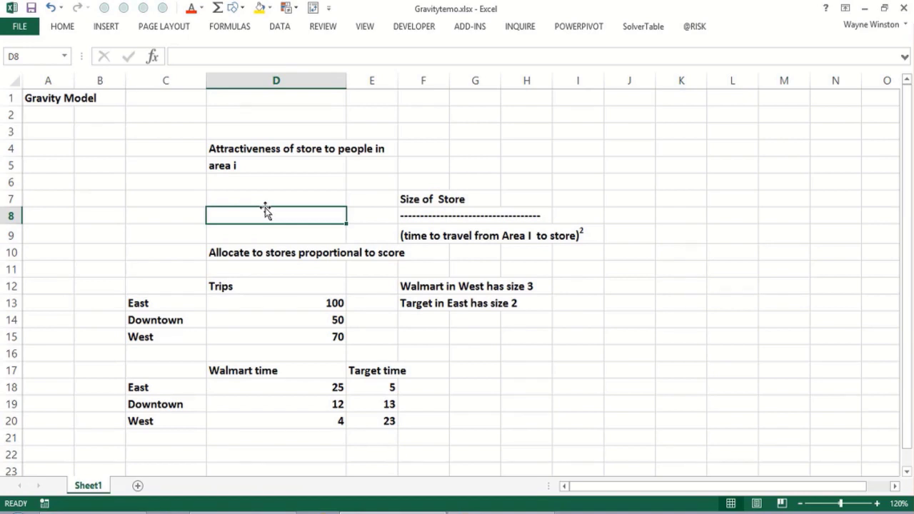
# Review the number of trips from the East, Downtown and West areas and the Walmart and Target store sizes
pyautogui.click(291, 316)
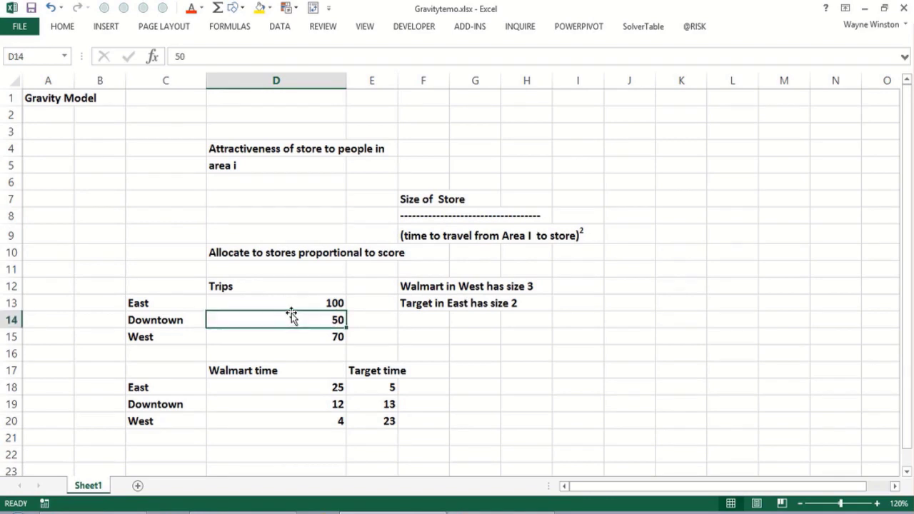
pyautogui.click(296, 303)
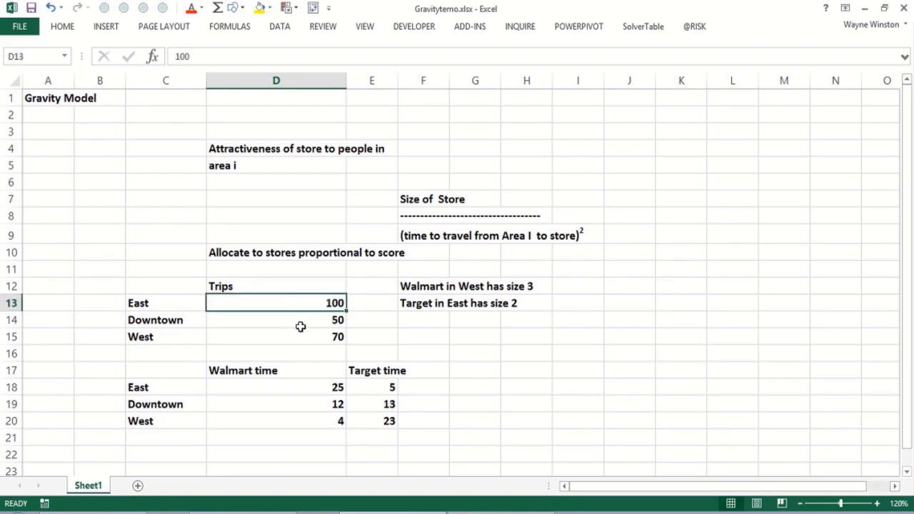
pyautogui.click(301, 323)
pyautogui.click(310, 300)
pyautogui.click(264, 322)
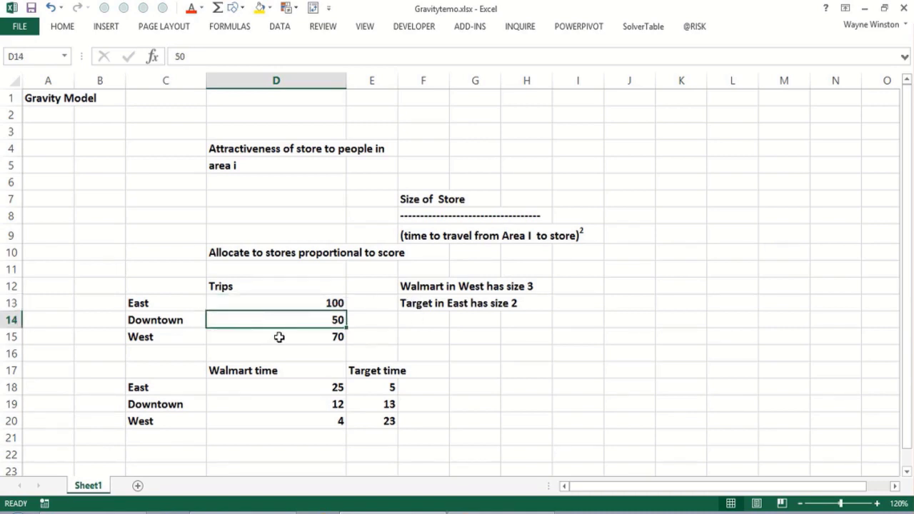
pyautogui.click(279, 337)
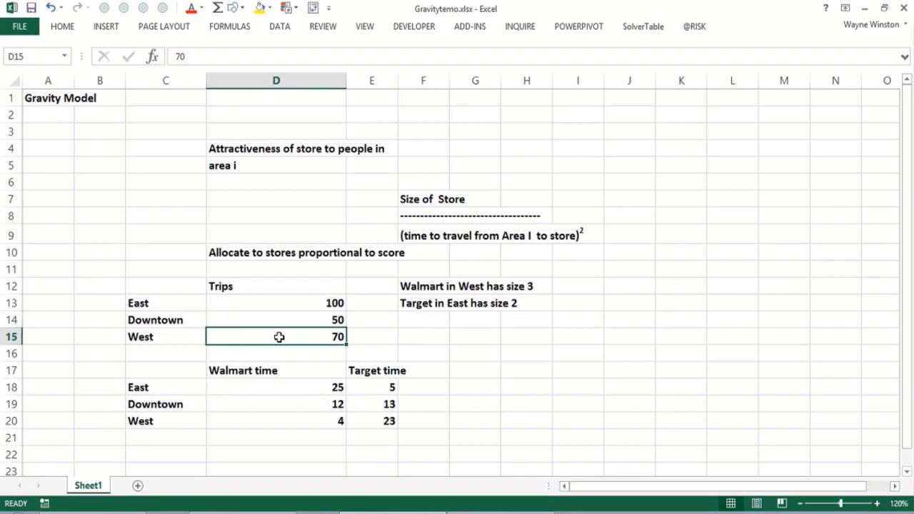
pyautogui.click(432, 322)
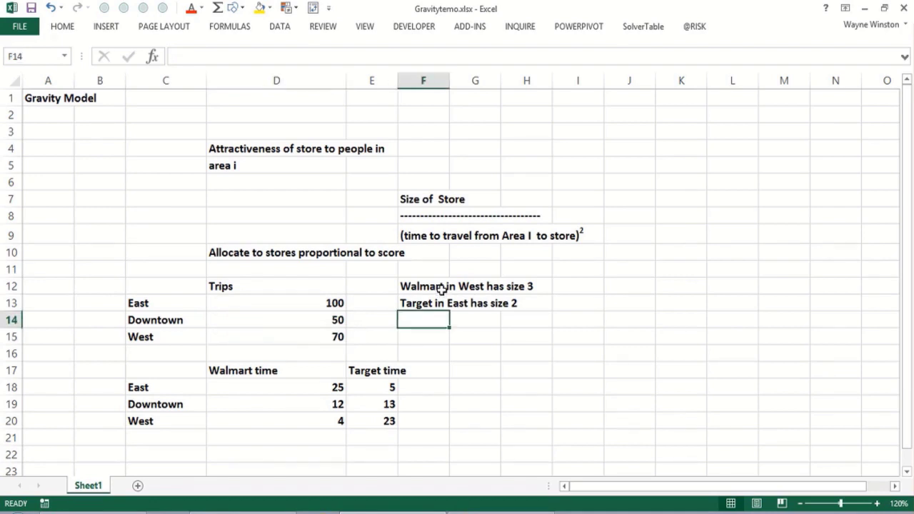
pyautogui.click(442, 288)
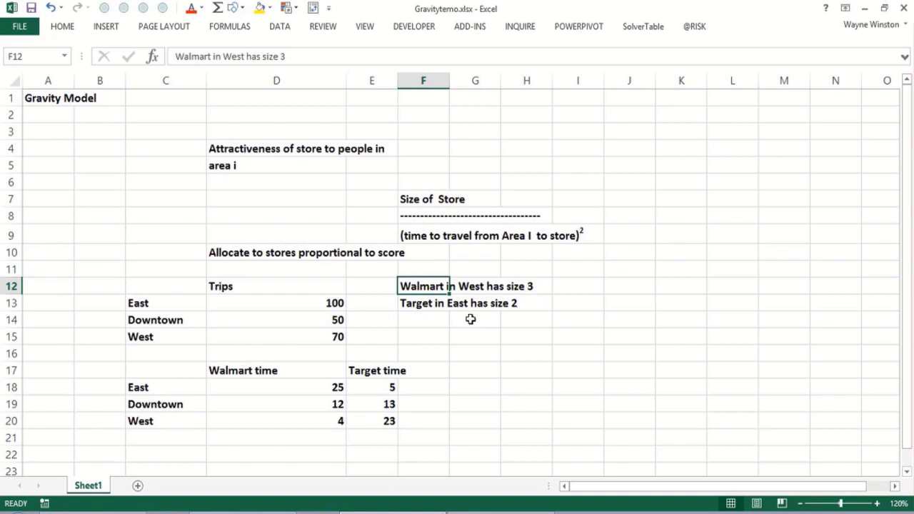
pyautogui.click(417, 321)
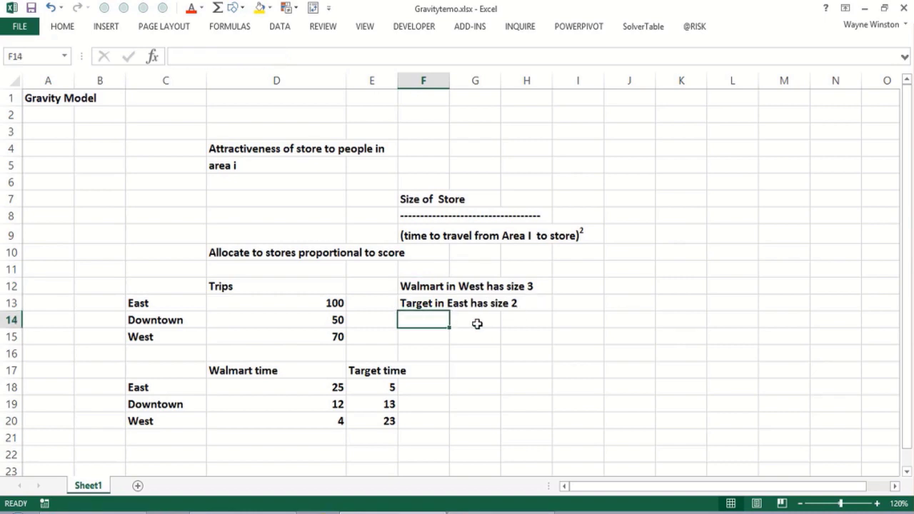
pyautogui.click(476, 324)
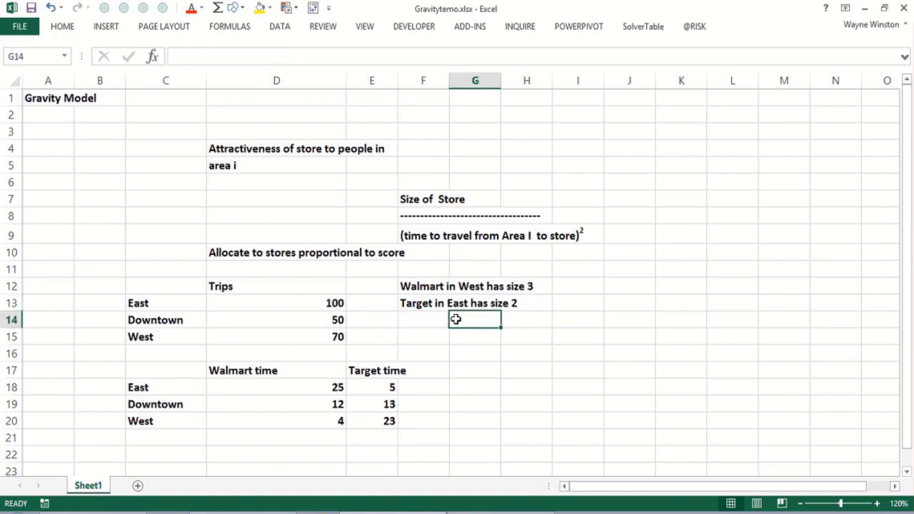
# Compare the Walmart and Target travel times for the East, Downtown and West areas
pyautogui.click(307, 387)
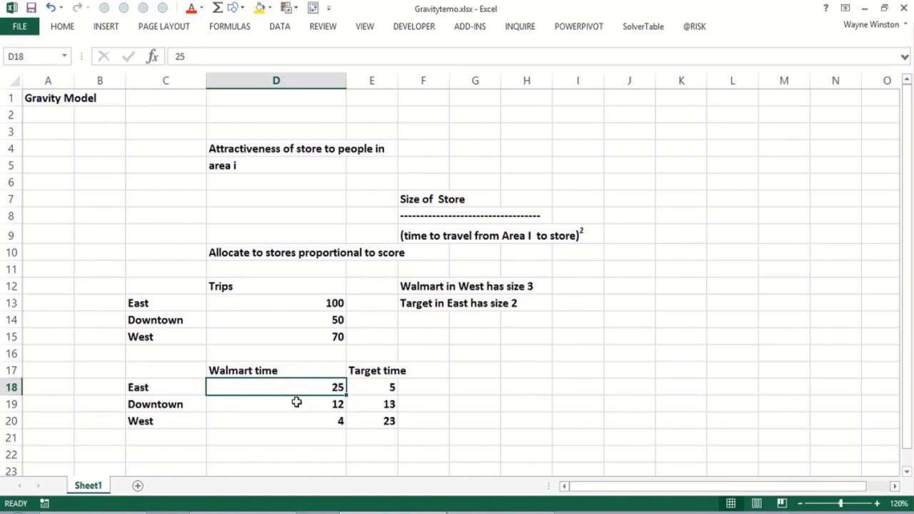
pyautogui.click(295, 417)
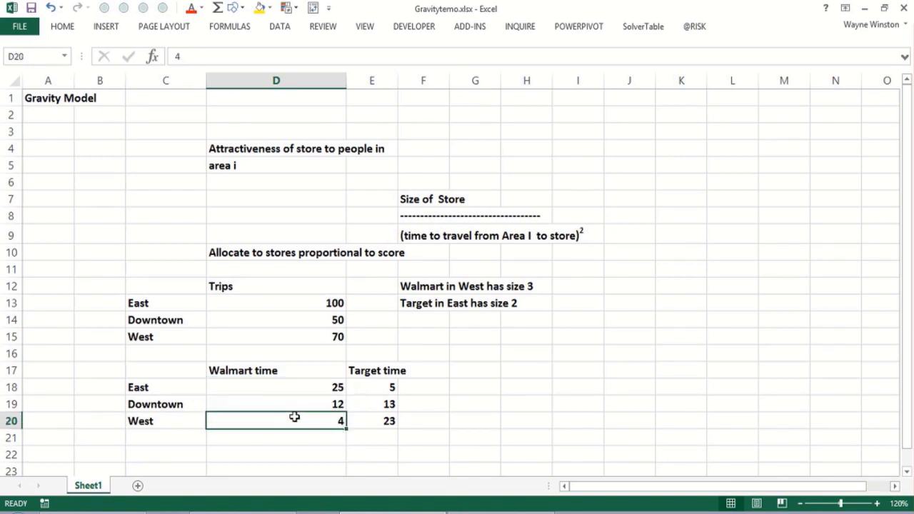
pyautogui.click(375, 385)
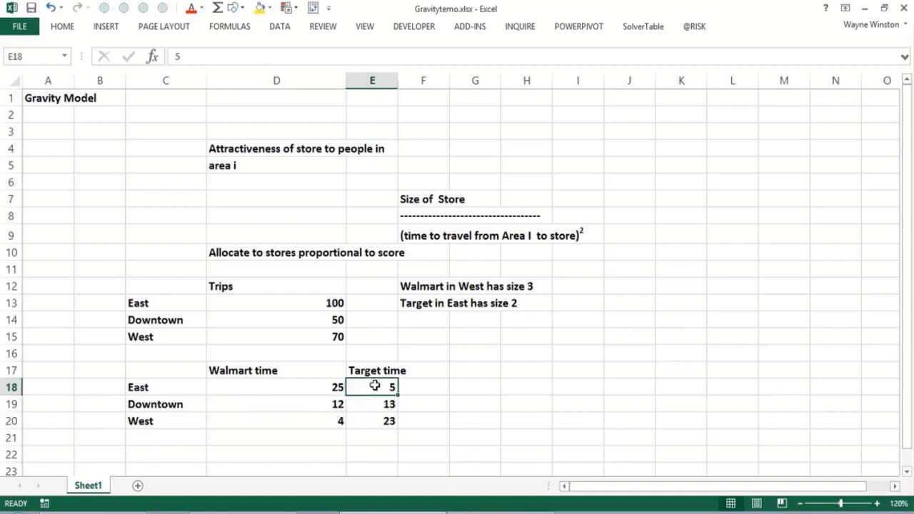
pyautogui.click(371, 421)
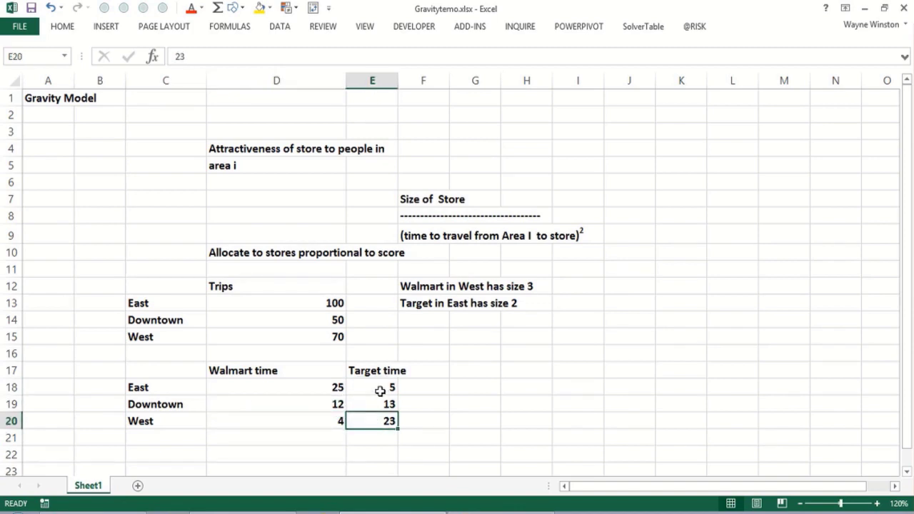
pyautogui.click(379, 389)
pyautogui.click(341, 393)
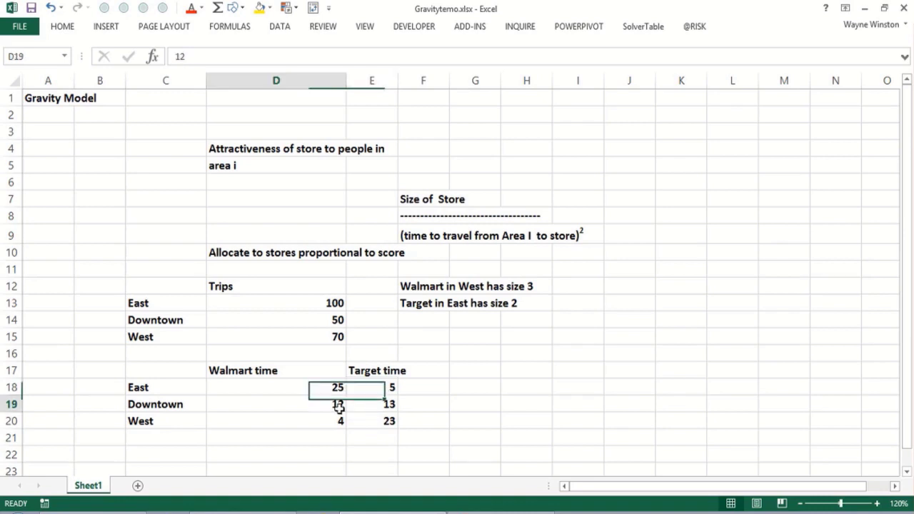
pyautogui.click(338, 403)
pyautogui.click(365, 411)
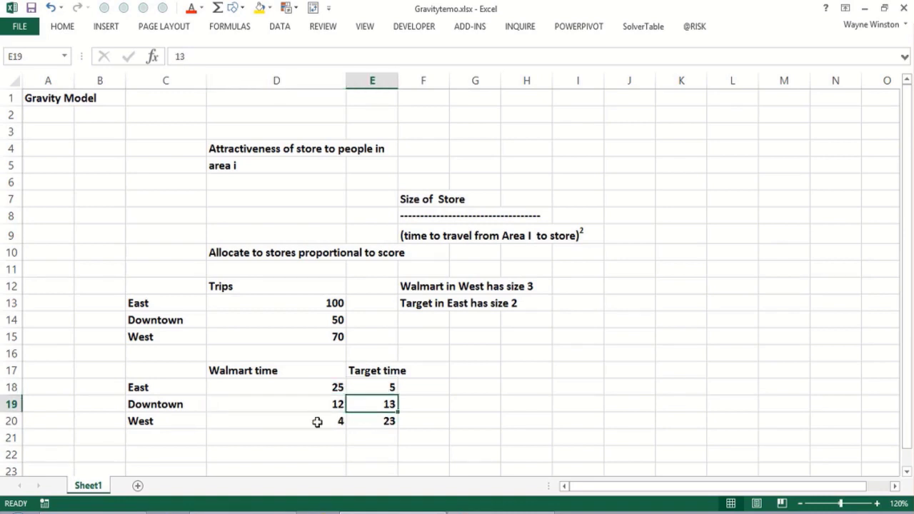
# Enter the heading "Times" in cell C16, above the travel time table
pyautogui.click(110, 457)
pyautogui.press('Down')
pyautogui.press('Down')
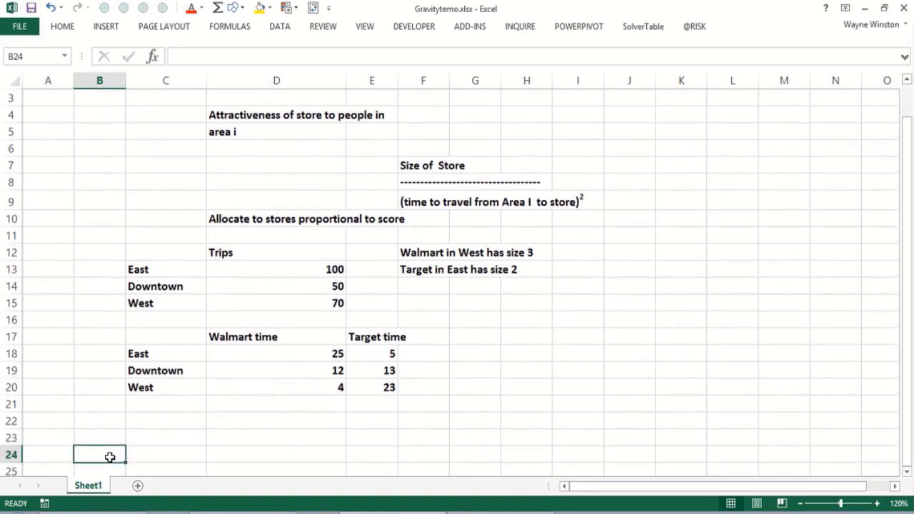
pyautogui.click(237, 421)
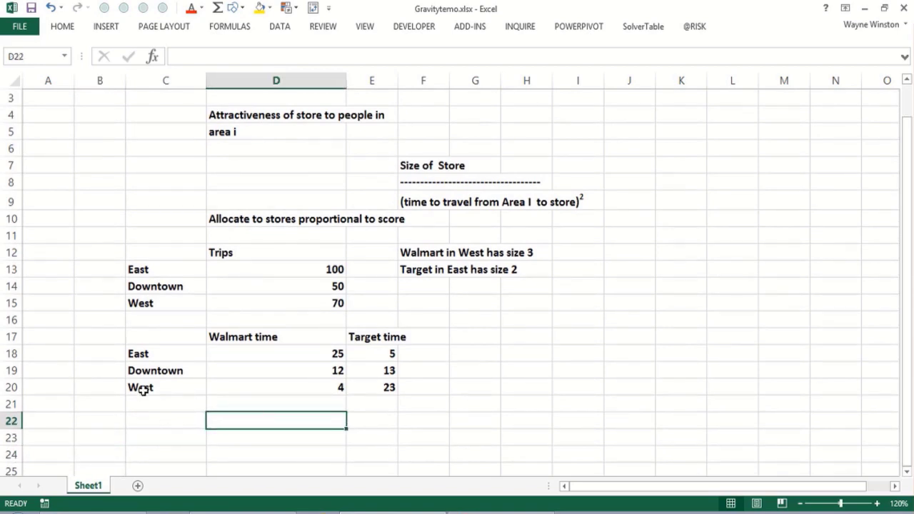
pyautogui.click(152, 319)
pyautogui.write('Ti')
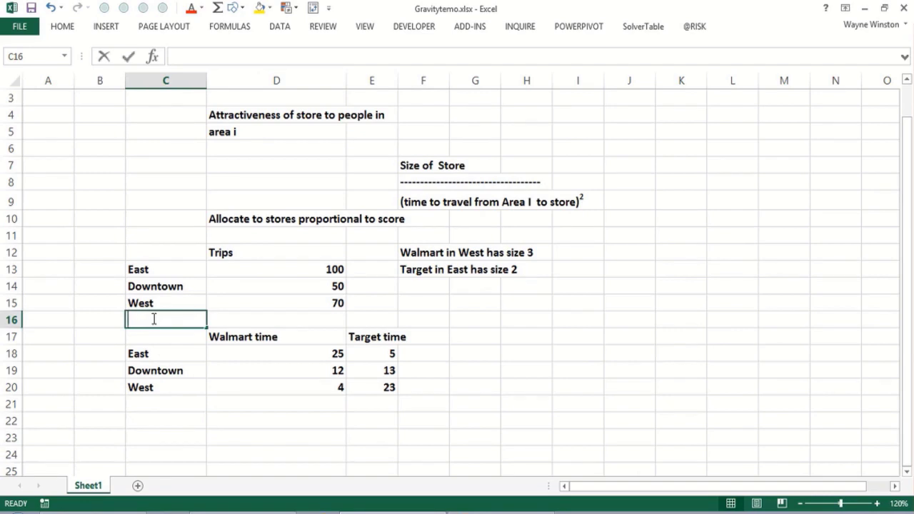
pyautogui.write('mes')
pyautogui.press('Return')
# Highlight the "Times" heading in C16 and the "Trips" heading in D12 with a yellow fill
pyautogui.click(148, 318)
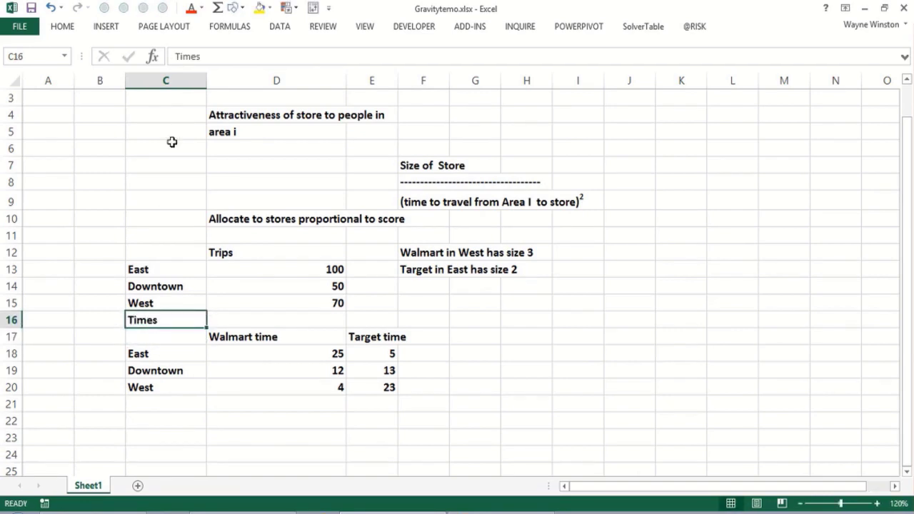
pyautogui.click(260, 8)
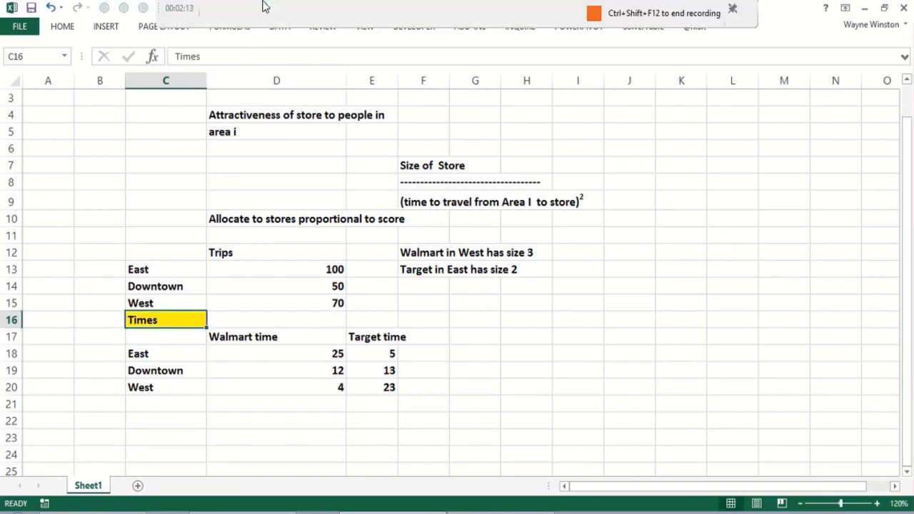
pyautogui.click(253, 252)
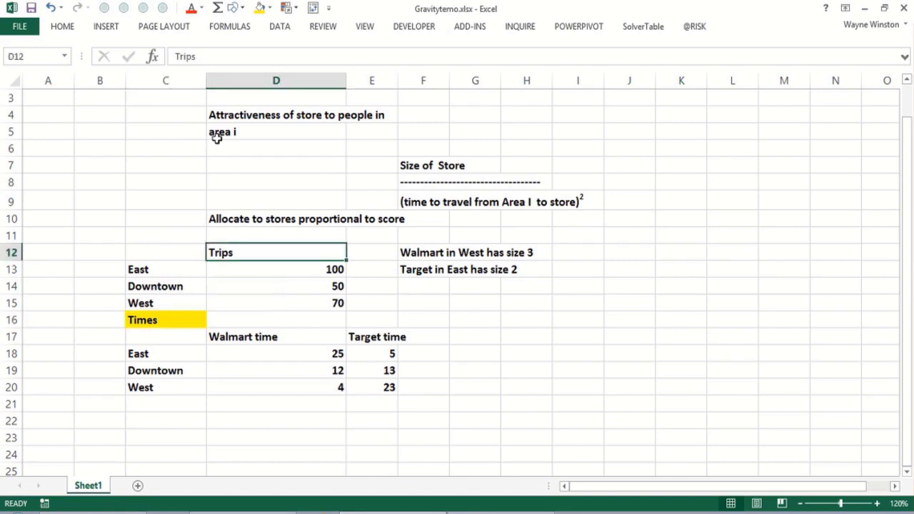
pyautogui.click(260, 7)
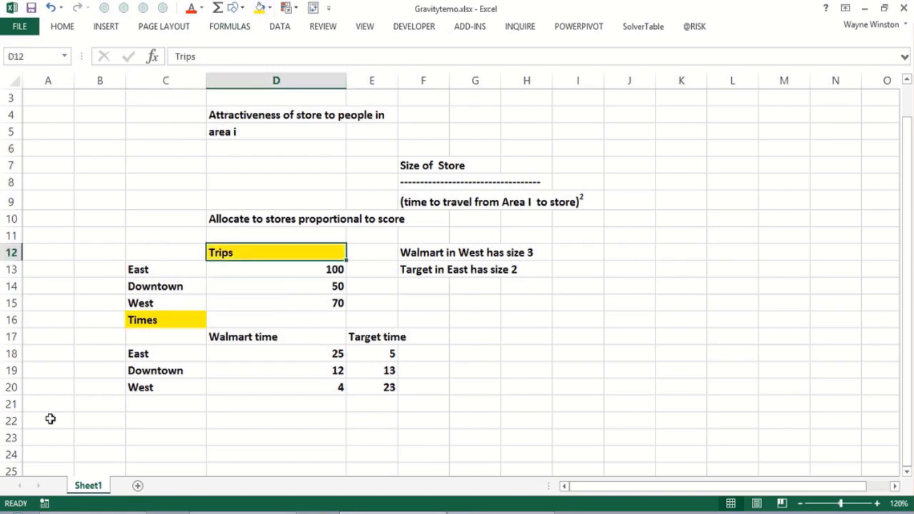
# Enter the heading "Score" in cell C22, below the travel time table
pyautogui.click(156, 418)
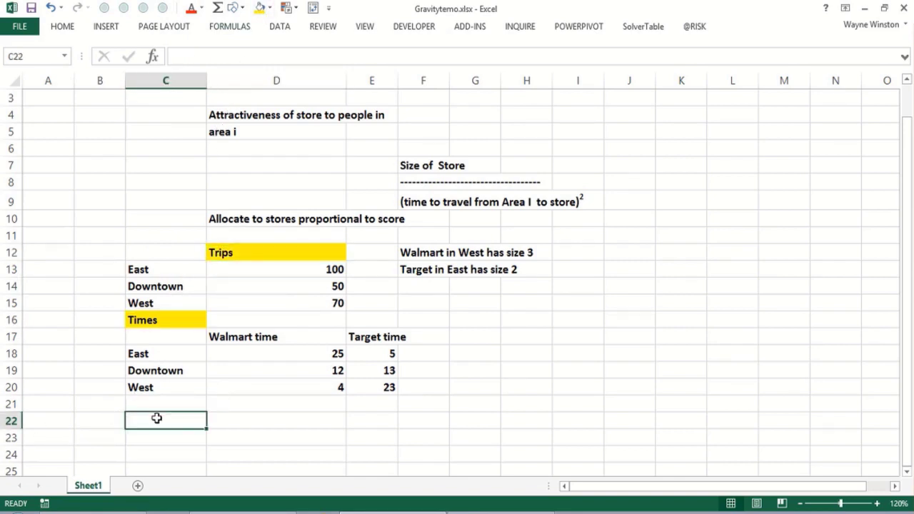
pyautogui.write('Score')
pyautogui.press('Return')
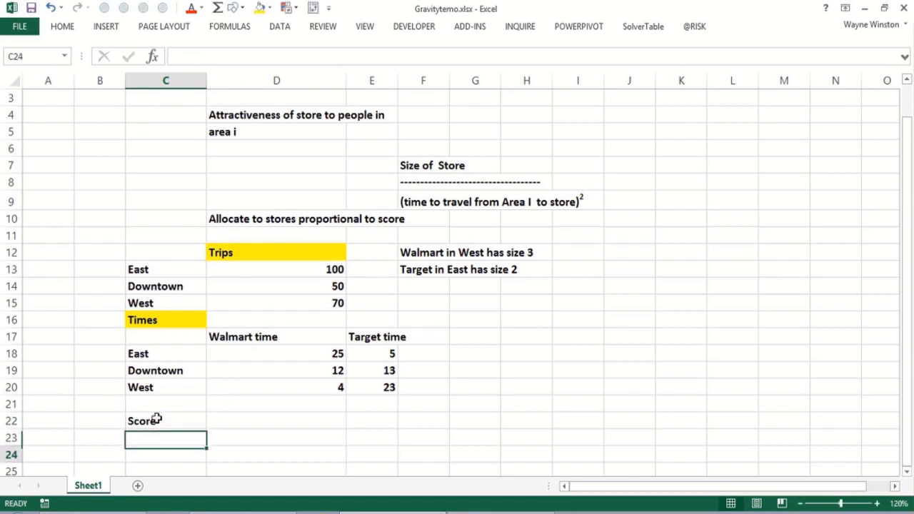
# Copy the East, Downtown and West labels from C18:C20 into C23:C25, below the Score heading
pyautogui.press('Down')
pyautogui.press('Up')
pyautogui.press('Up')
pyautogui.press('Up')
pyautogui.press('Up')
pyautogui.press('Up')
pyautogui.press('Up')
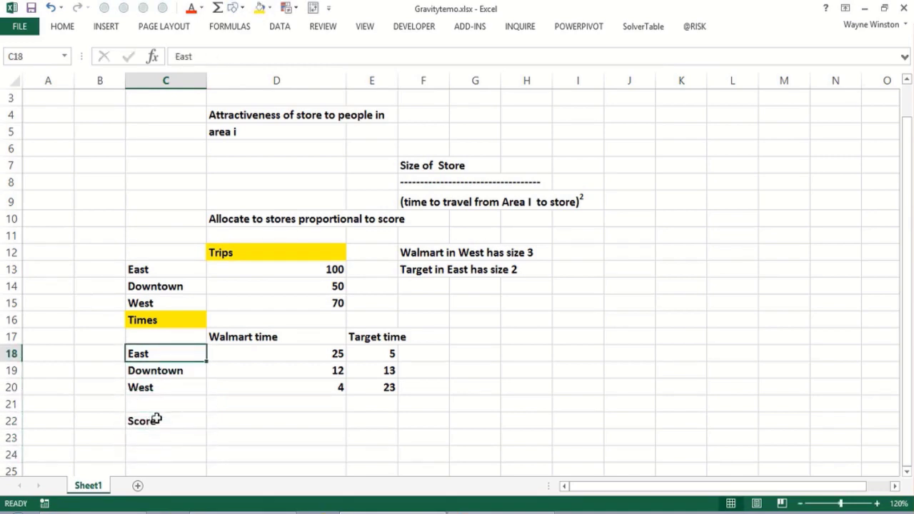
pyautogui.hotkey('shift', 'Down')
pyautogui.hotkey('shift', 'Down')
pyautogui.hotkey('shift', 'Down')
pyautogui.hotkey('shift', 'Up')
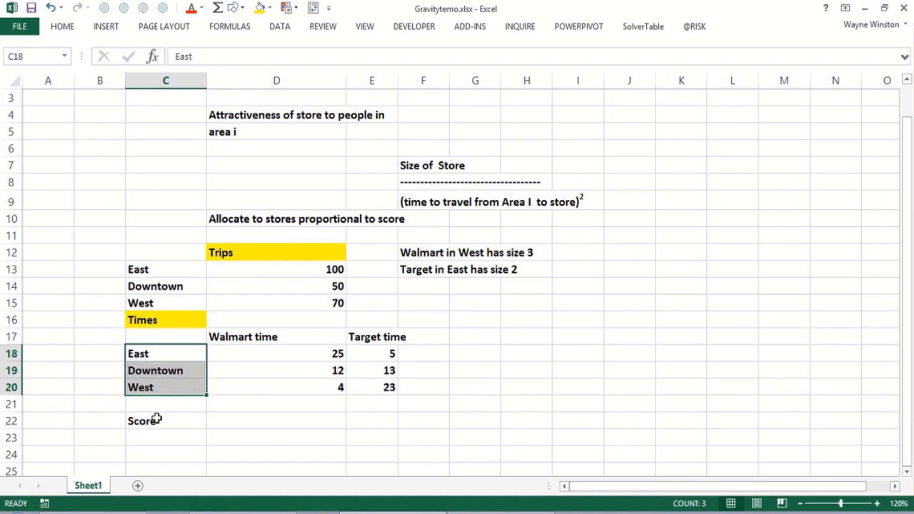
pyautogui.hotkey('ctrl', 'c')
pyautogui.press('Down')
pyautogui.press('Down')
pyautogui.press('Down')
pyautogui.press('Down')
pyautogui.press('Down')
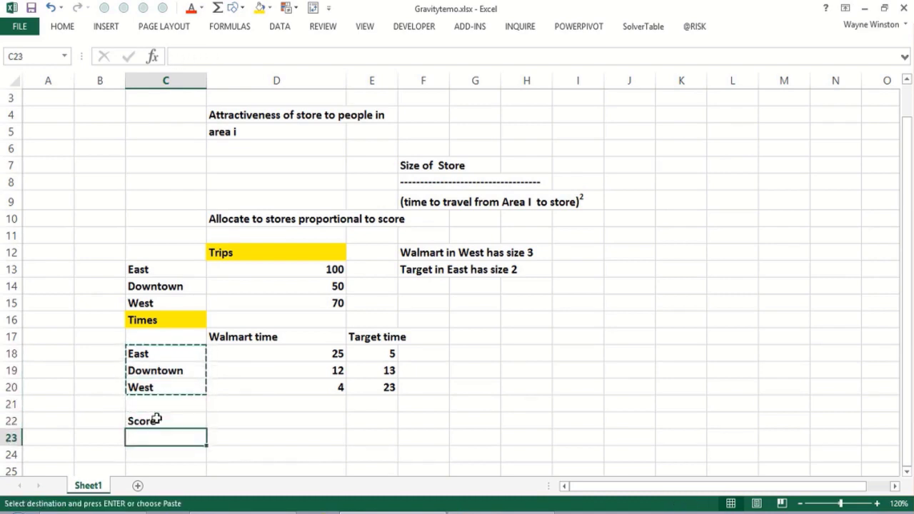
pyautogui.hotkey('shift', 'Down')
pyautogui.hotkey('shift', 'Down')
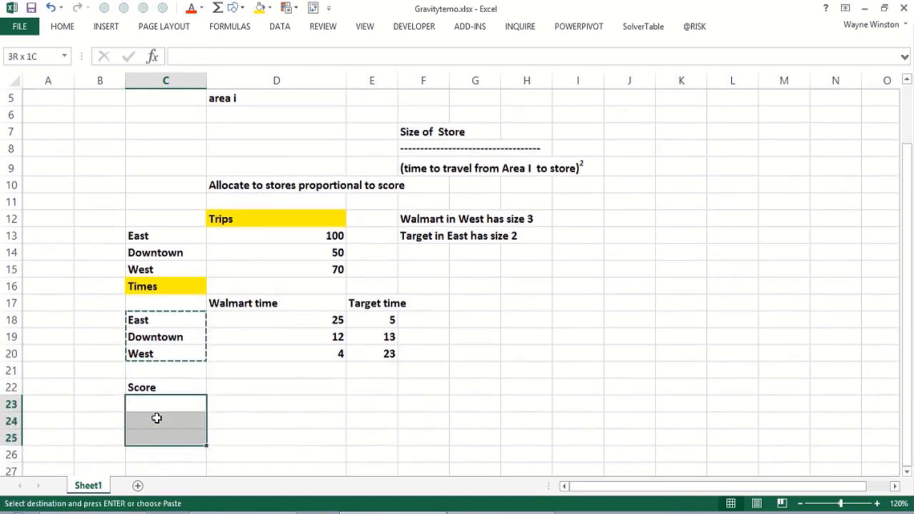
pyautogui.hotkey('ctrl', 'v')
# Enter the column heading "Walmart score" in D22, beside the Score heading
pyautogui.press('Up')
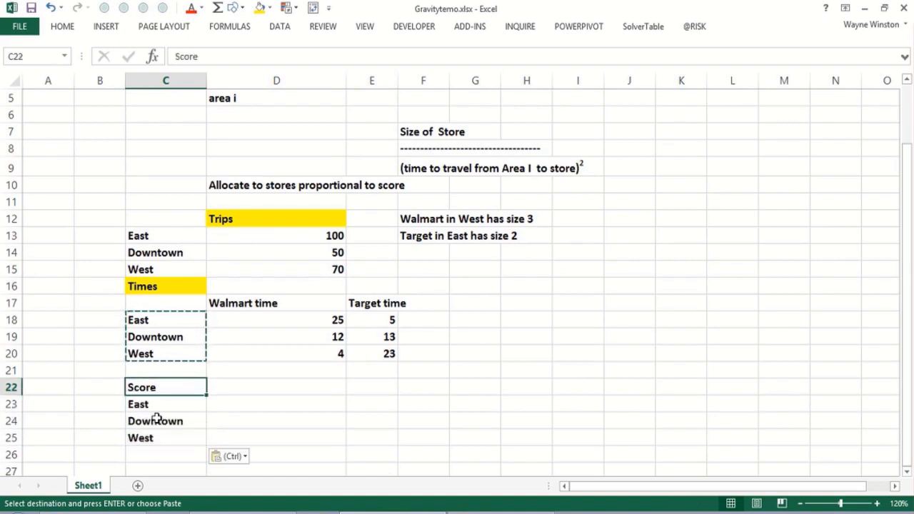
pyautogui.press('Up')
pyautogui.press('Right')
pyautogui.press('Down')
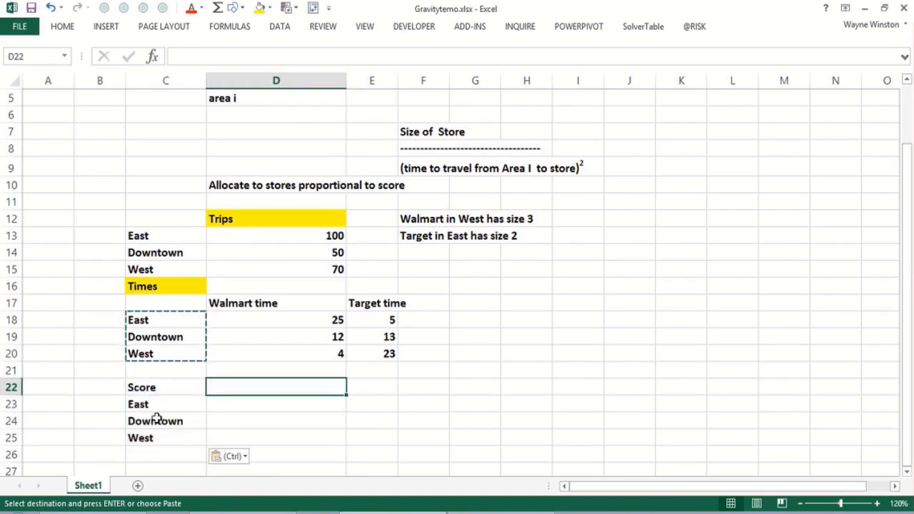
pyautogui.press('Escape')
pyautogui.write('Wal')
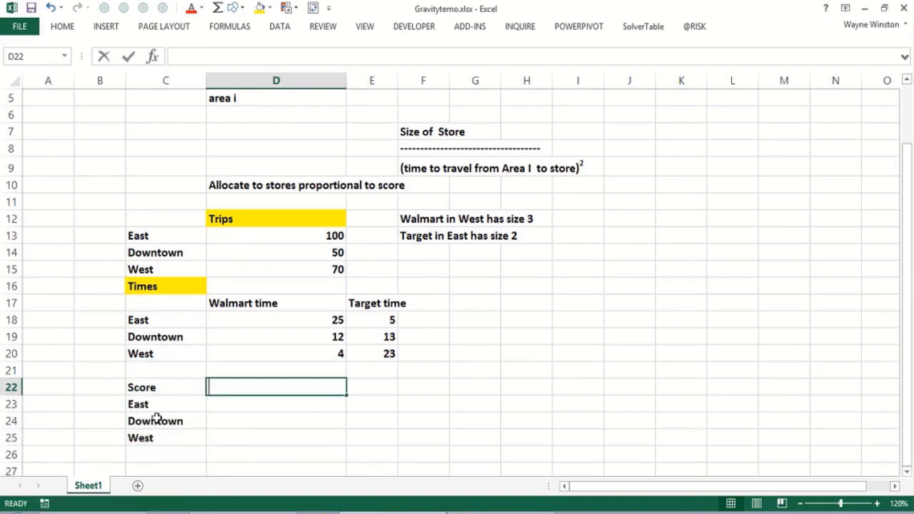
pyautogui.write('mar')
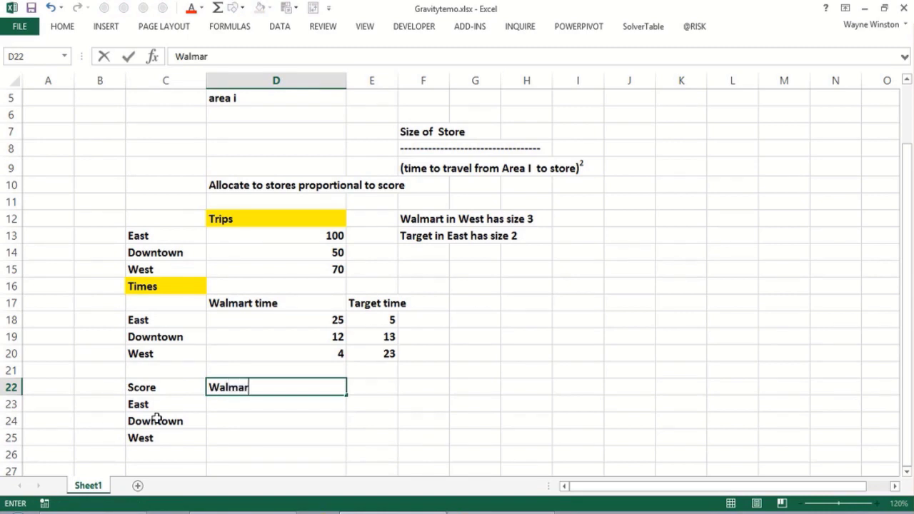
pyautogui.write('t score')
pyautogui.press('Tab')
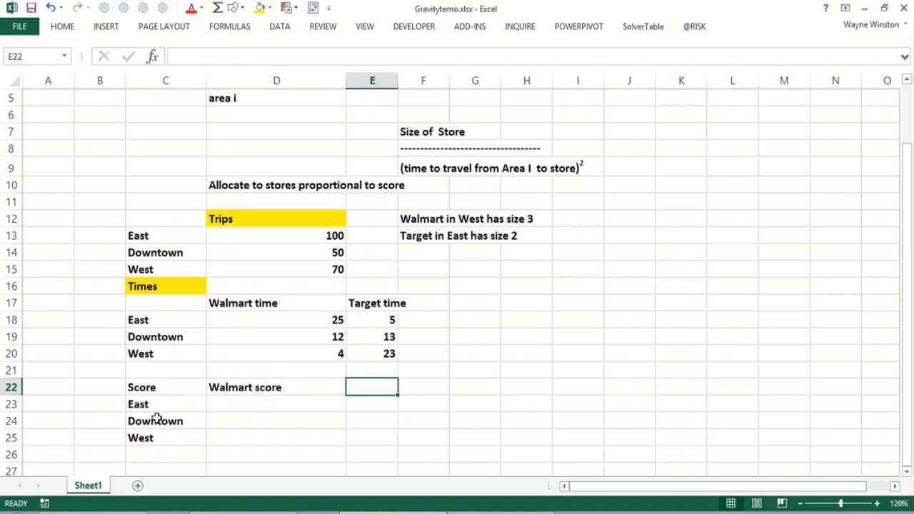
# Enter the column heading "Target Score" in E22
pyautogui.write('Targte')
pyautogui.press('BackSpace')
pyautogui.press('BackSpace')
pyautogui.press('BackSpace')
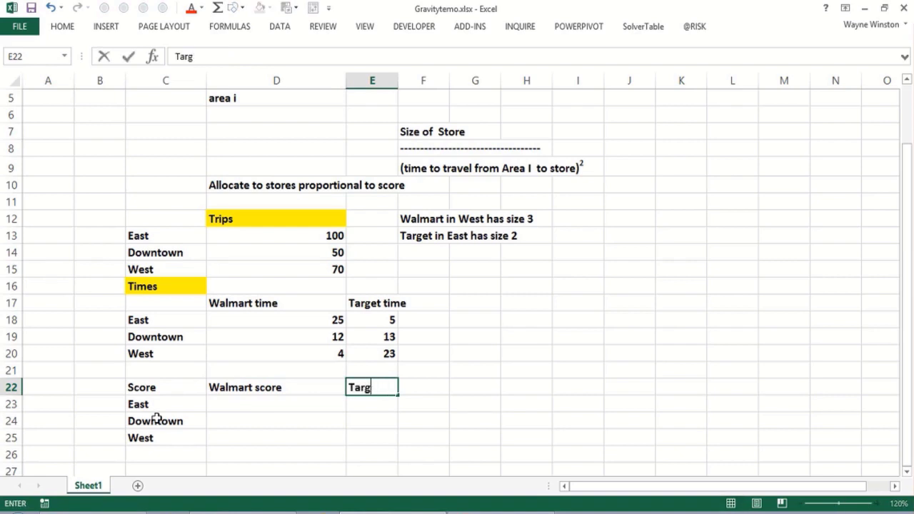
pyautogui.write('et Score')
pyautogui.press('Return')
pyautogui.press('Left')
pyautogui.press('Left')
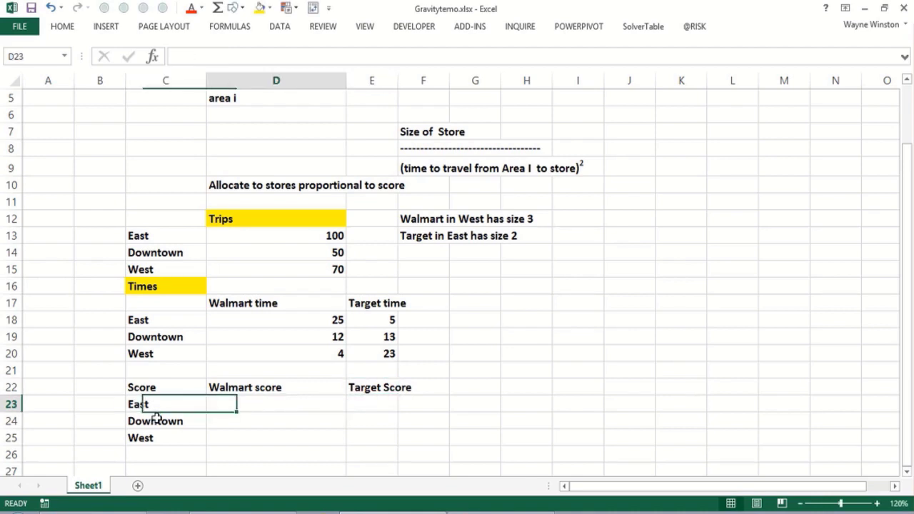
pyautogui.write('=')
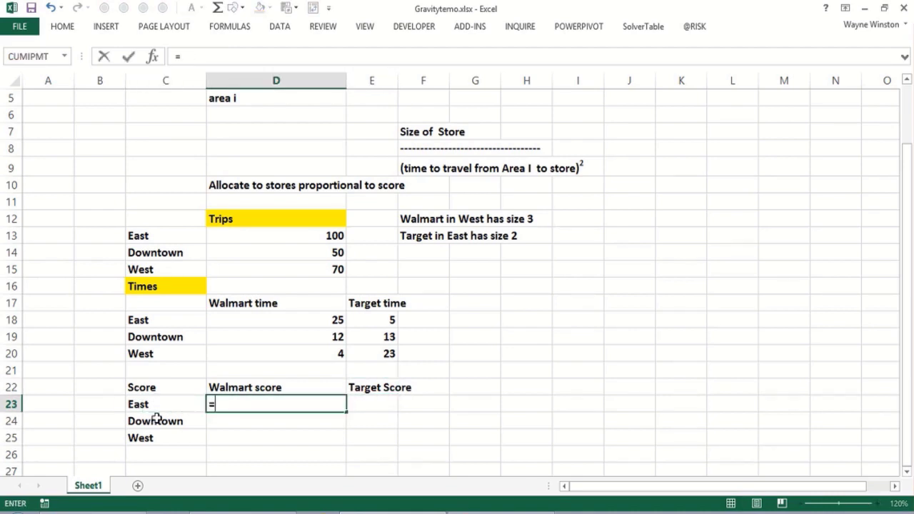
pyautogui.press('Escape')
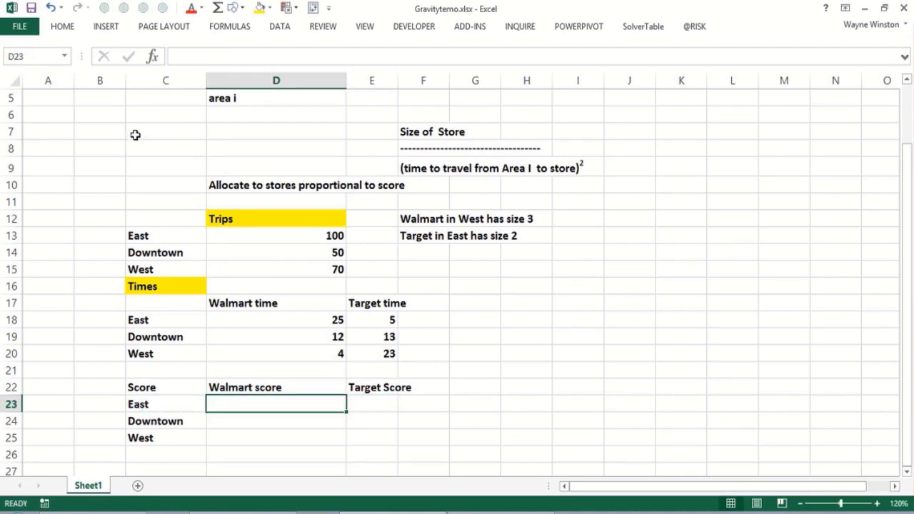
# Enter the labels "walmartsize" in C7 and "targetsize" in C8 above the Trips table
pyautogui.click(135, 134)
pyautogui.write('walmart')
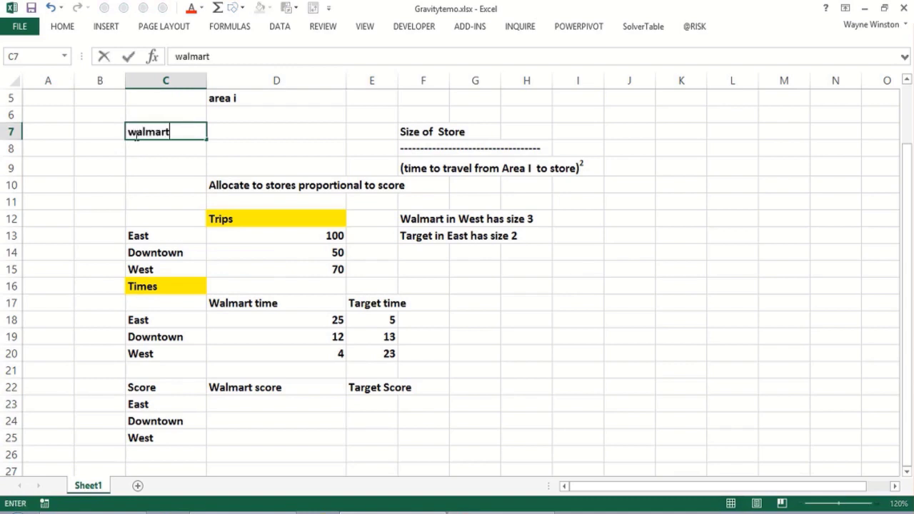
pyautogui.write('size')
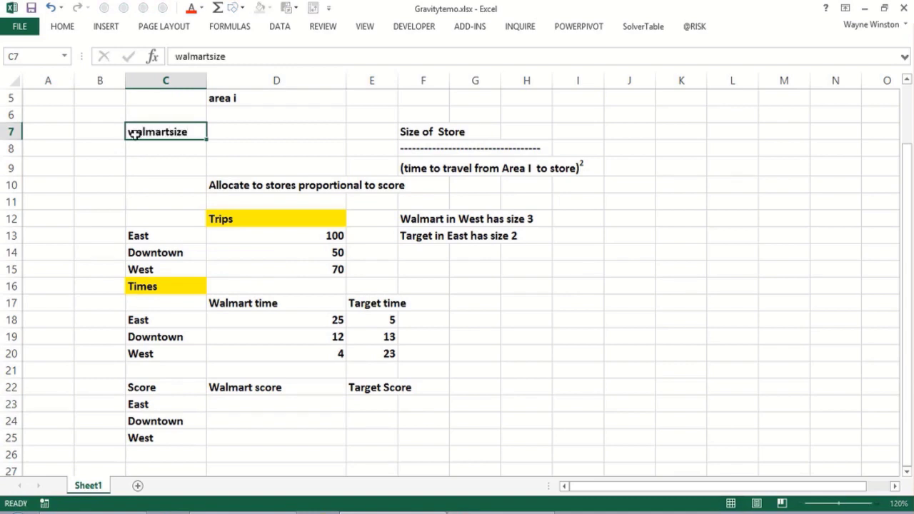
pyautogui.press('Return')
pyautogui.write('targetsize')
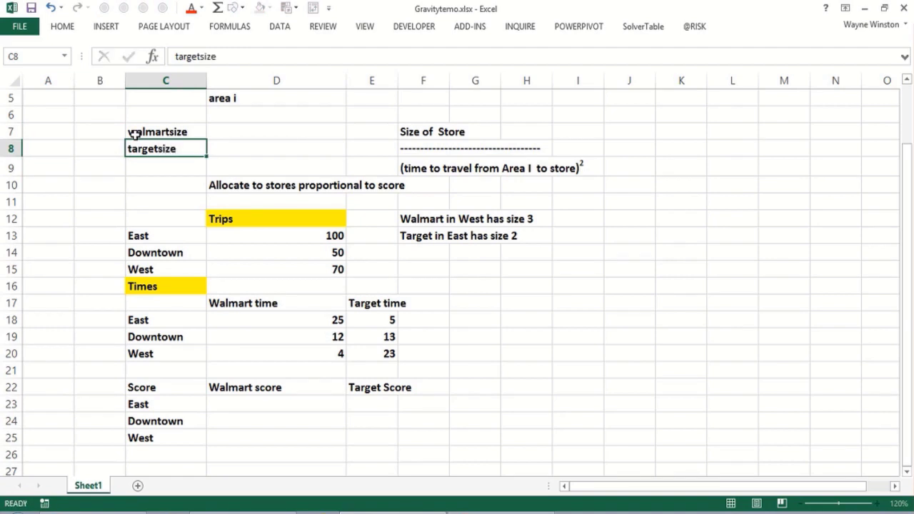
# Enter the store sizes beside their labels: 3 for Walmart in D7 and 2 for Target in D8
pyautogui.press('Tab')
pyautogui.press('Up')
pyautogui.write('3')
pyautogui.press('Return')
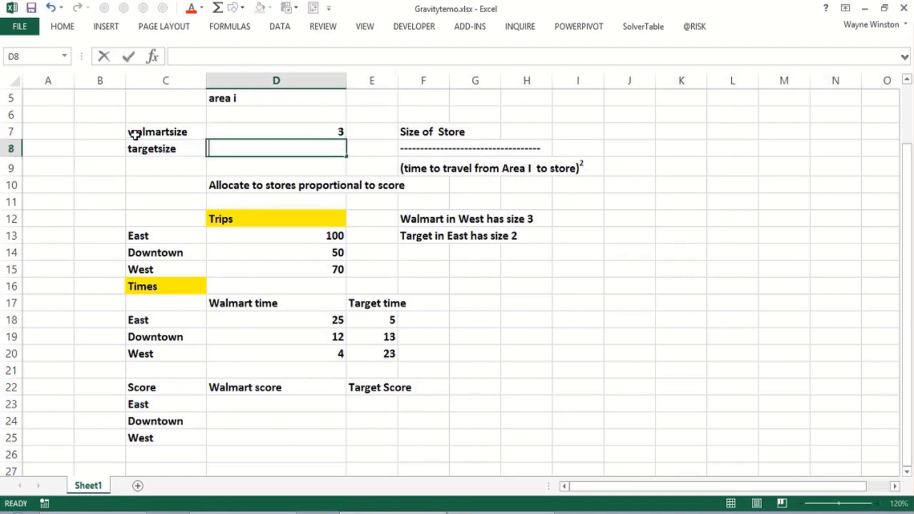
pyautogui.write('2')
pyautogui.press('Return')
# Calculate the East area's Walmart score in D23 with =$D$7/(D18^2), keeping the size reference absolute
pyautogui.press('Down')
pyautogui.press('Down')
pyautogui.press('Down')
pyautogui.press('Down')
pyautogui.press('Down')
pyautogui.press('Down')
pyautogui.press('Down')
pyautogui.press('Down')
pyautogui.press('Down')
pyautogui.press('Down')
pyautogui.press('Down')
pyautogui.press('Down')
pyautogui.press('Down')
pyautogui.press('Down')
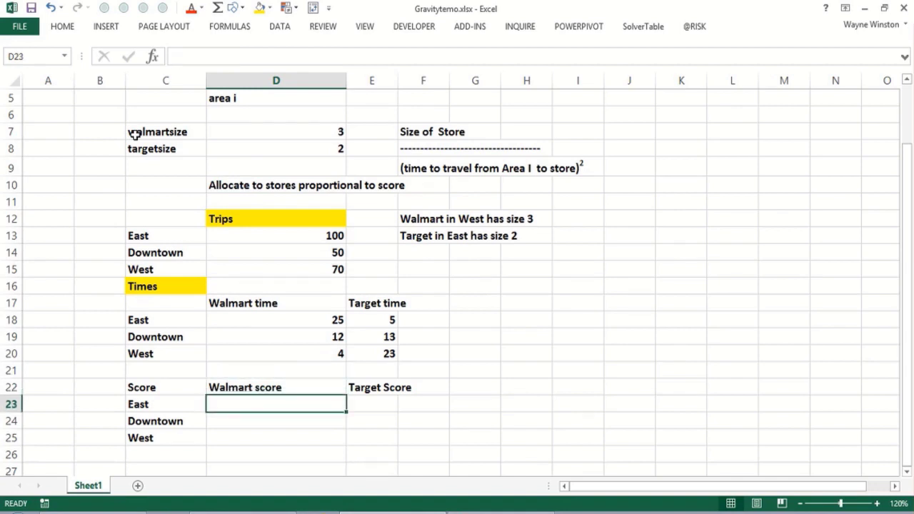
pyautogui.write('=')
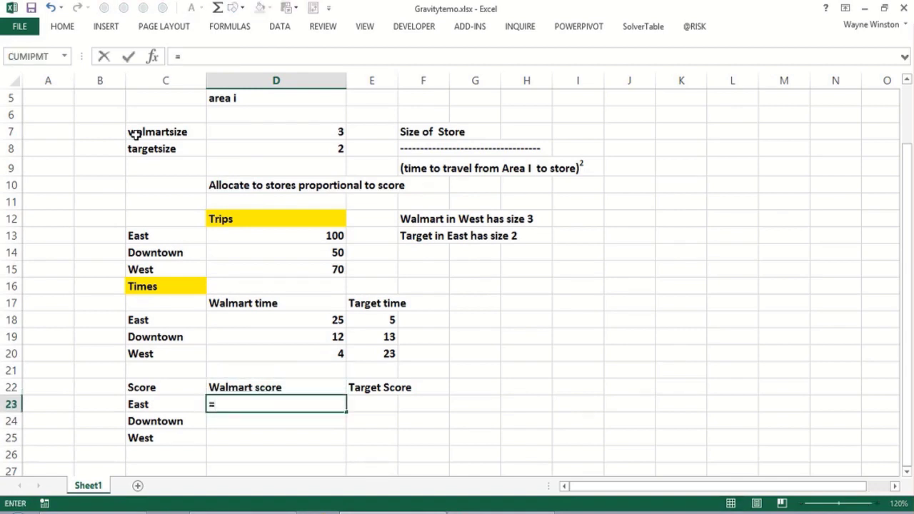
pyautogui.click(255, 137)
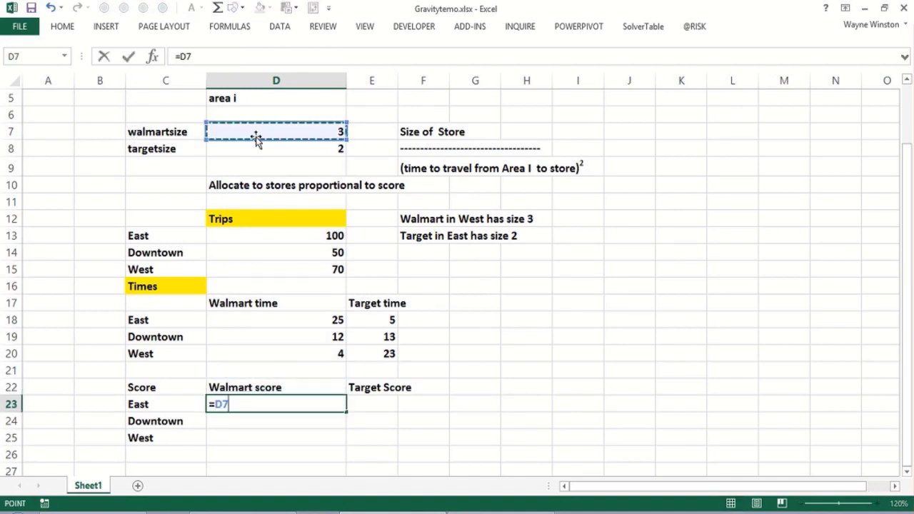
pyautogui.press('F2')
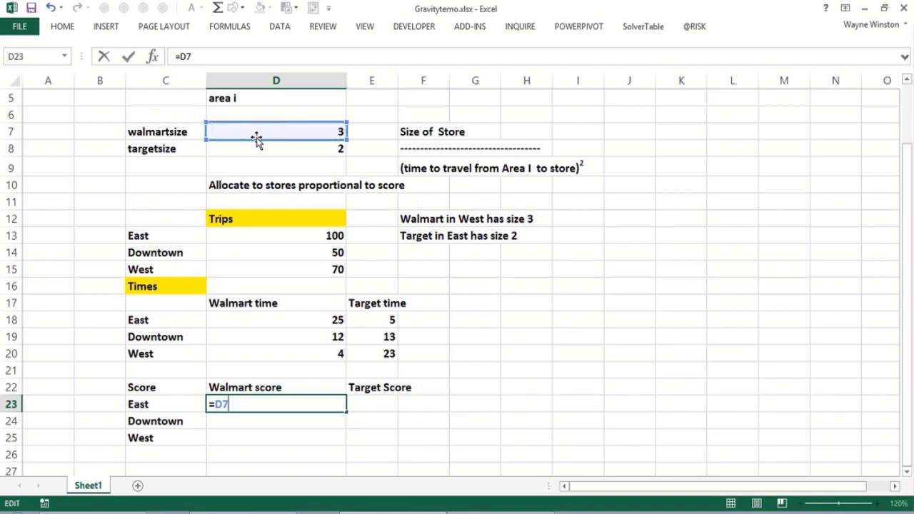
pyautogui.press('F4')
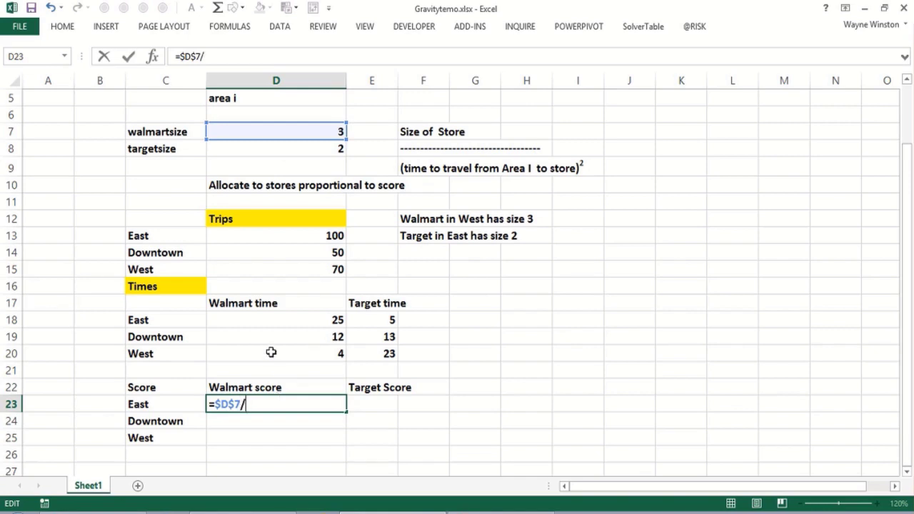
pyautogui.click(284, 323)
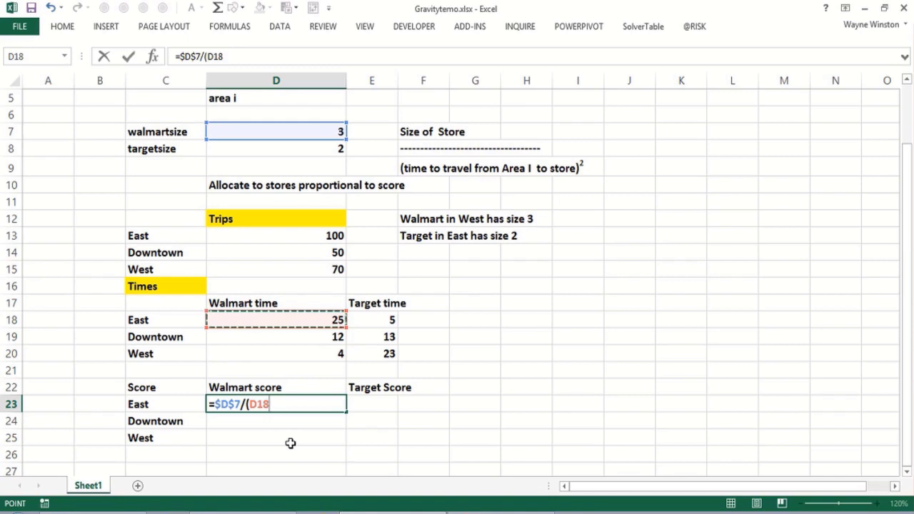
pyautogui.write('^2')
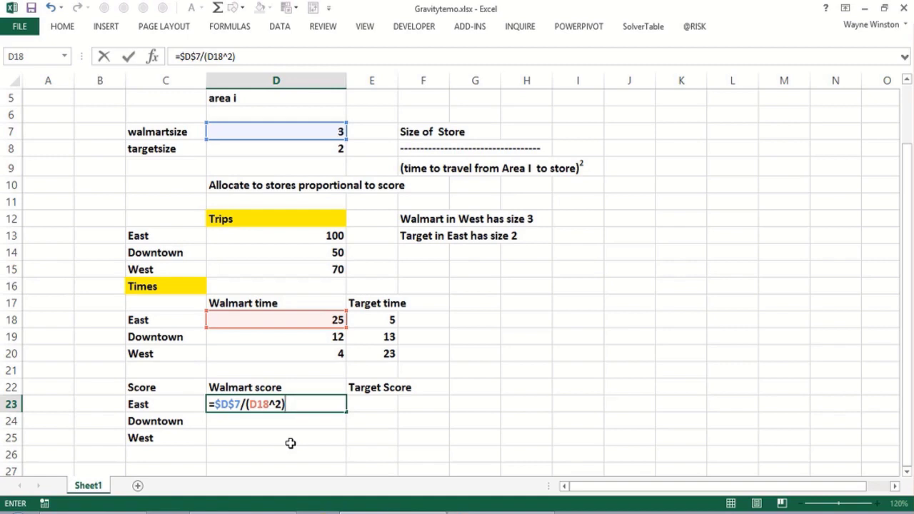
pyautogui.press('Return')
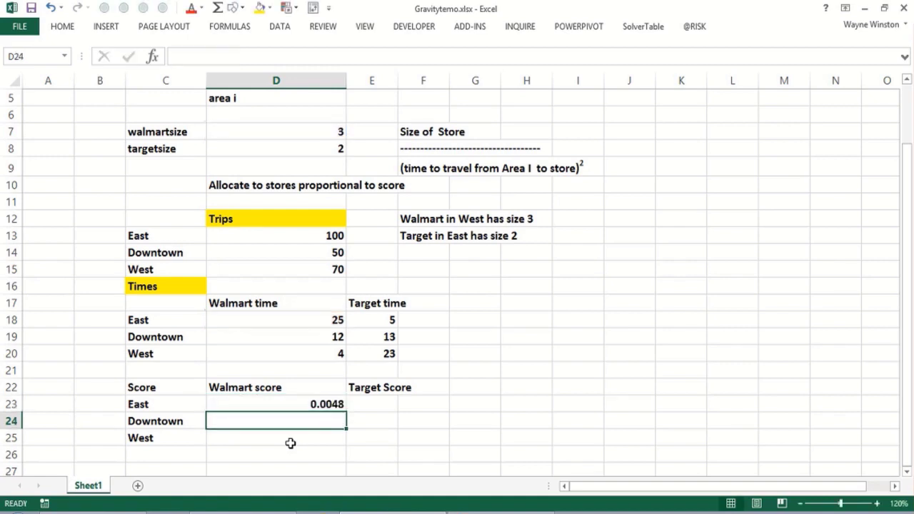
# Fill the Walmart score formula from D23 down through D25 and check the formula in the West row
pyautogui.click(335, 403)
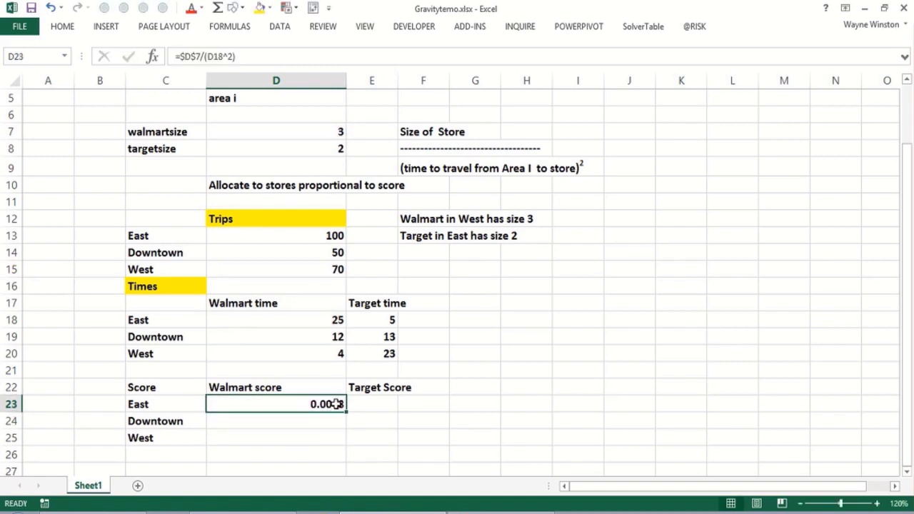
pyautogui.moveTo(347, 411); pyautogui.dragTo(338, 442)
pyautogui.click(258, 433)
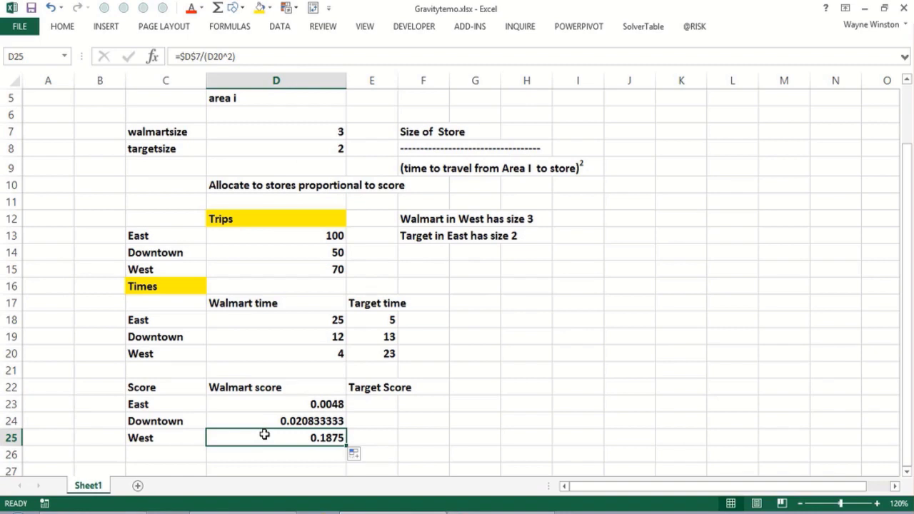
# Calculate the East area's Target score in E23 with =$D$8/(E18^2), keeping the size reference absolute
pyautogui.click(367, 408)
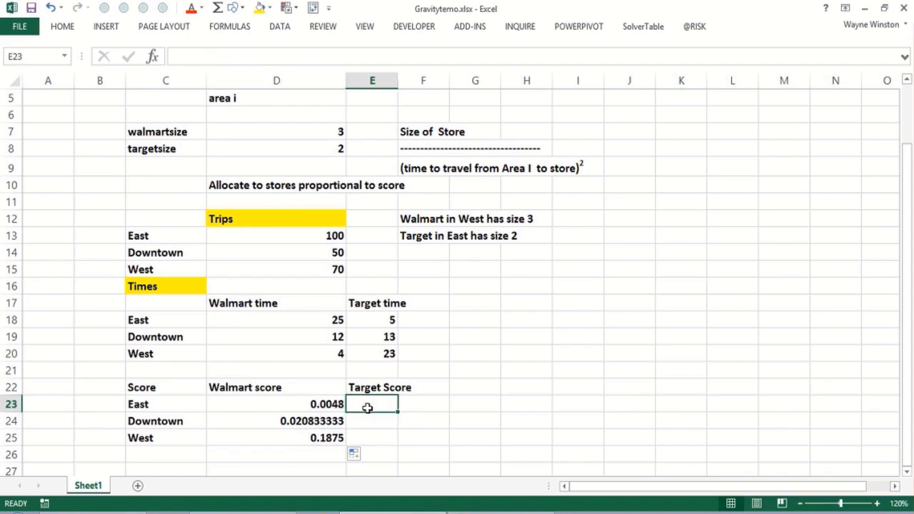
pyautogui.write('=')
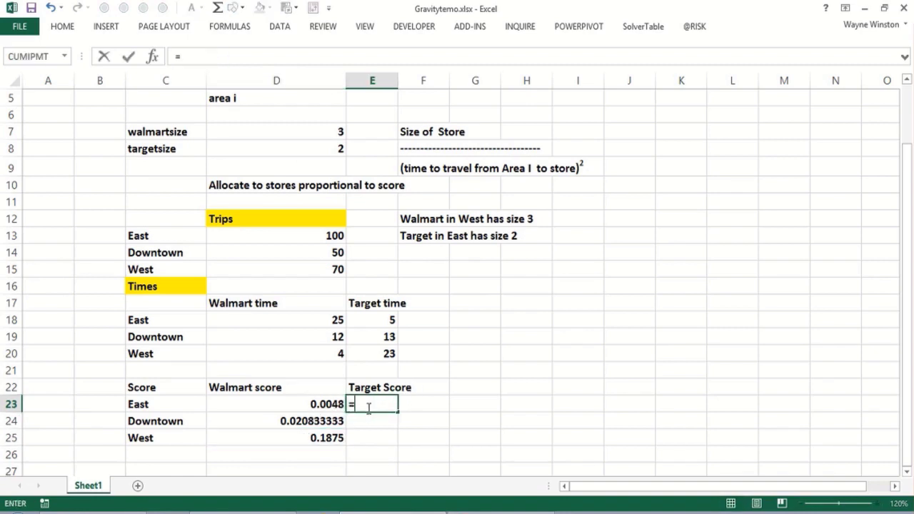
pyautogui.click(287, 148)
pyautogui.press('F4')
pyautogui.write('/')
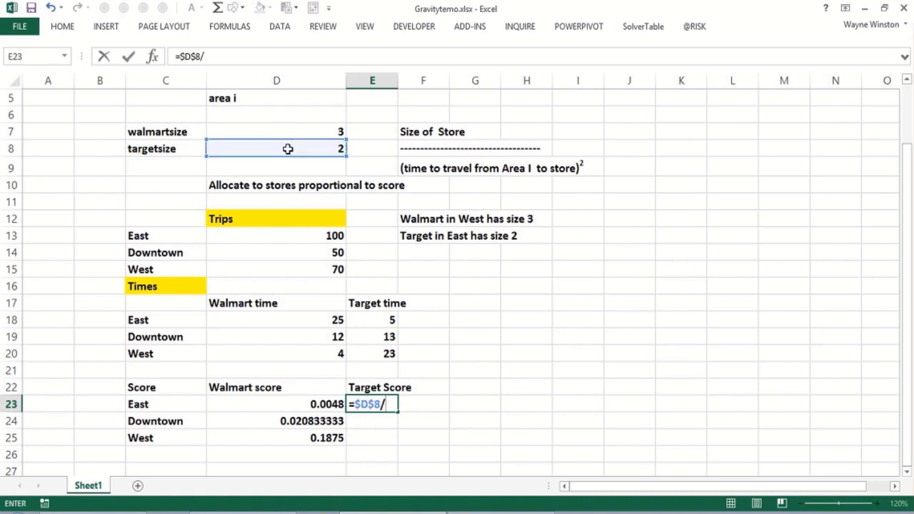
pyautogui.write('(')
pyautogui.click(368, 317)
pyautogui.write('^2)')
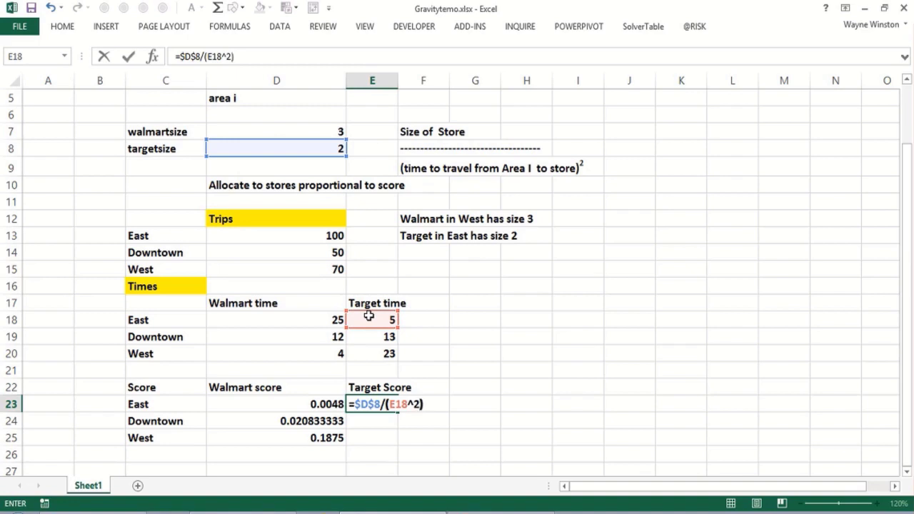
pyautogui.press('Return')
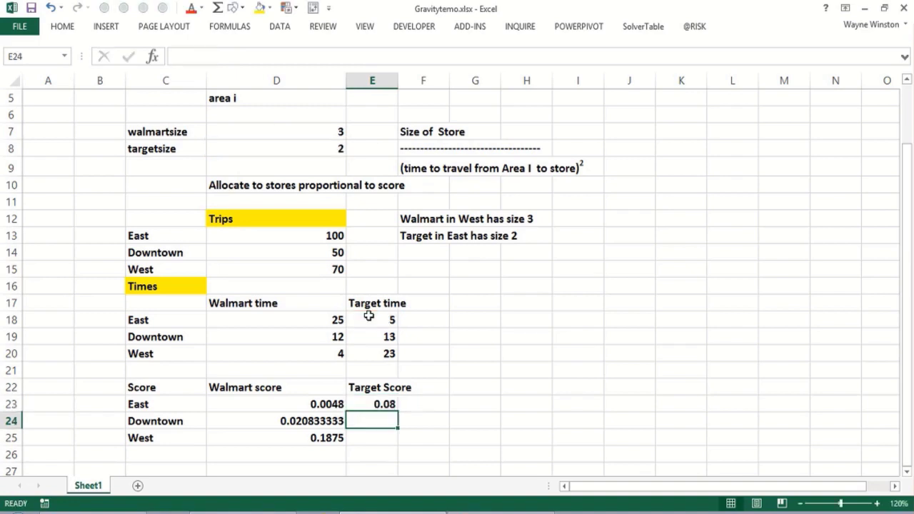
# Fill the Target score formula from E23 down through E25 and widen column E to fit its contents
pyautogui.click(385, 405)
pyautogui.moveTo(399, 413); pyautogui.dragTo(398, 440)
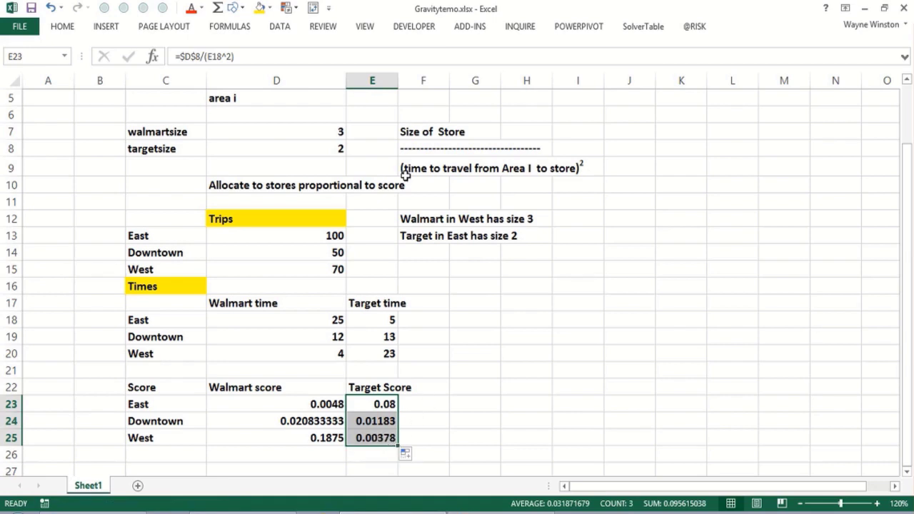
pyautogui.moveTo(394, 75); pyautogui.dragTo(429, 75)
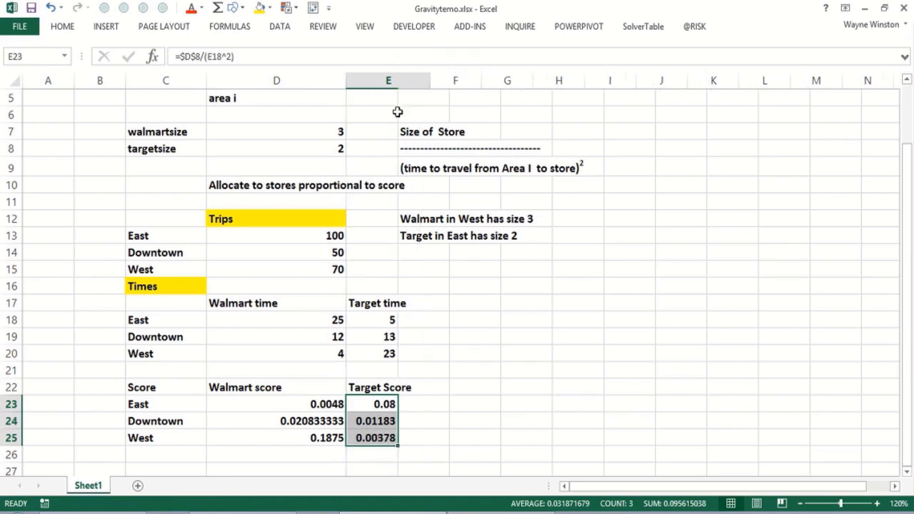
# Highlight the Score heading in C22 with yellow fill to match the other section headings
pyautogui.click(151, 455)
pyautogui.scroll(-1, 151, 455)
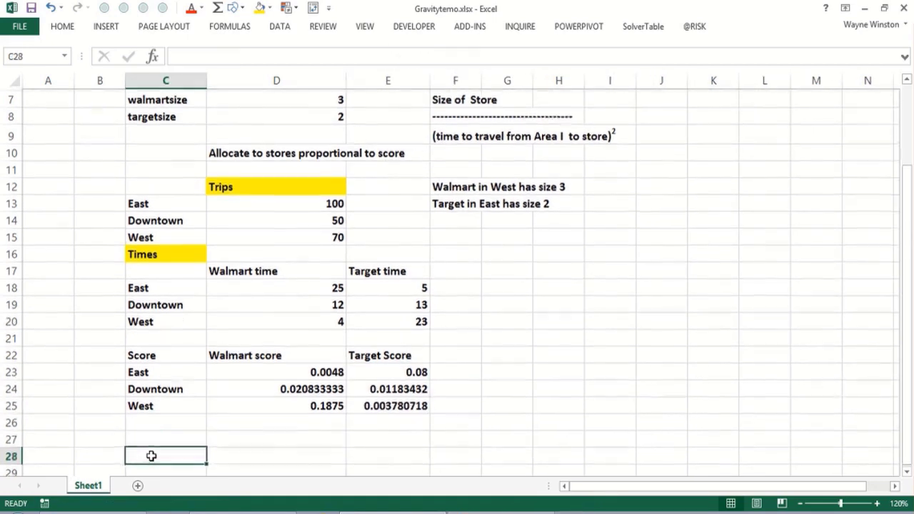
pyautogui.press('Up')
pyautogui.press('Up')
pyautogui.press('Up')
pyautogui.press('Up')
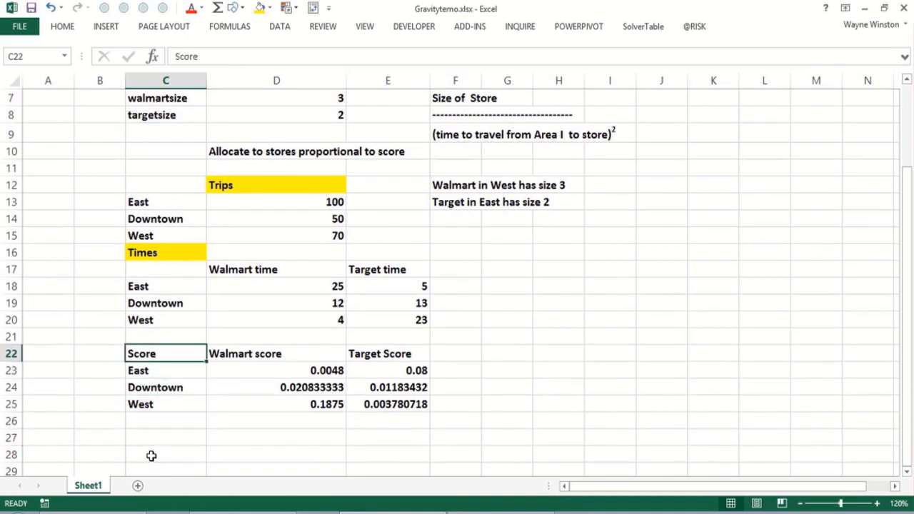
pyautogui.click(259, 8)
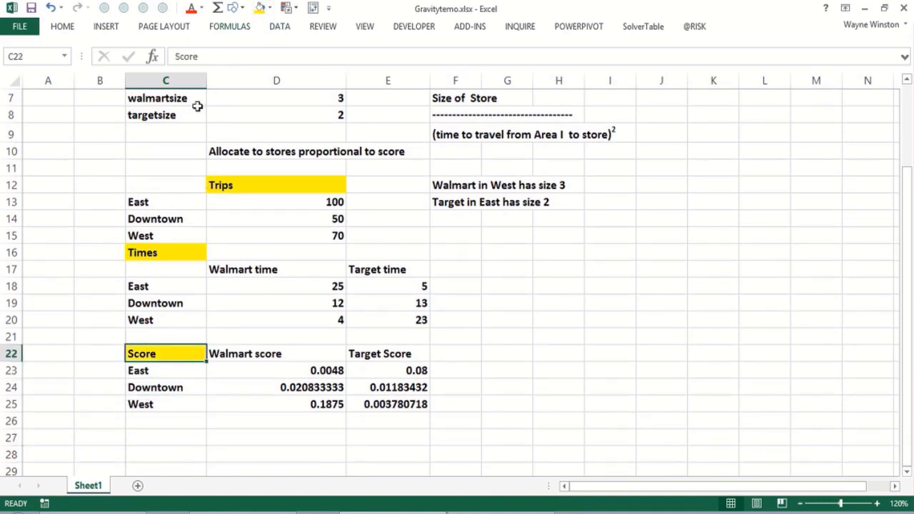
# Enter the heading Customers in C27 and highlight it with yellow fill
pyautogui.click(153, 441)
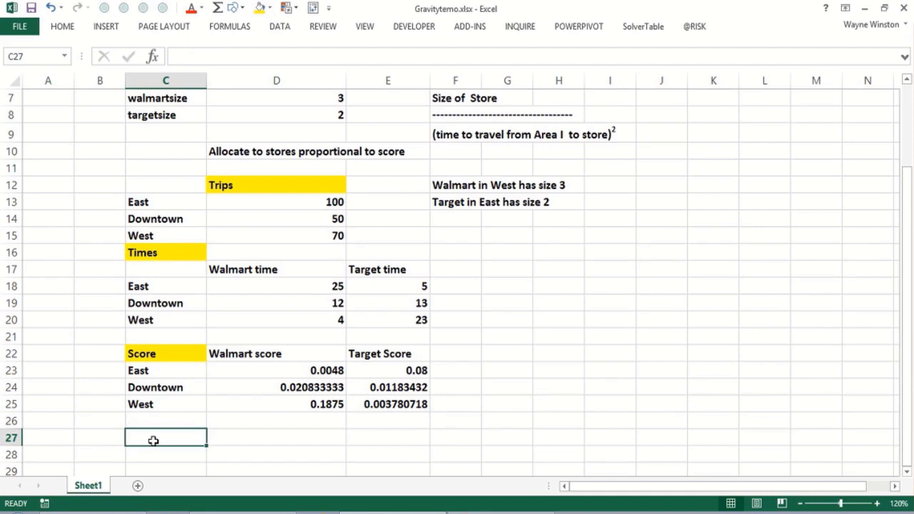
pyautogui.write('Ciustomers')
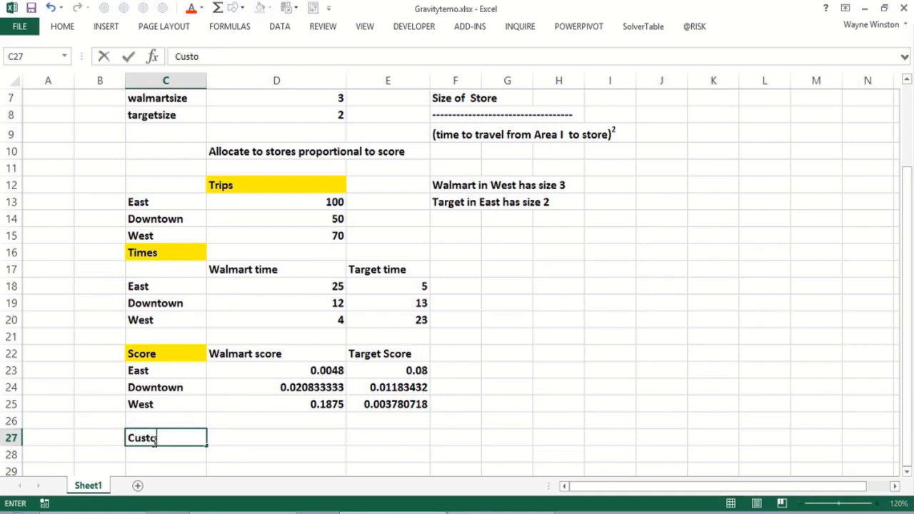
pyautogui.press('Return')
pyautogui.click(153, 440)
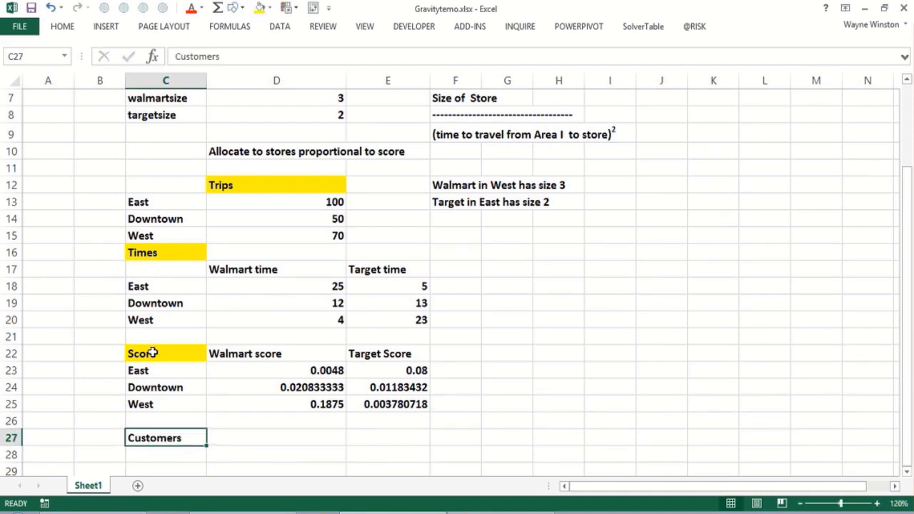
pyautogui.click(260, 8)
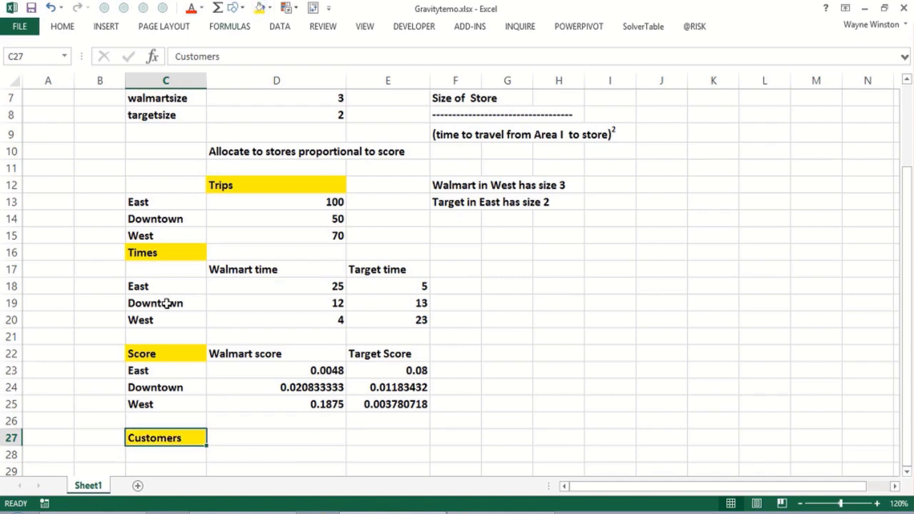
# Copy the area names East, Downtown and West from C23:C25 to the rows below Customers, starting in C28
pyautogui.click(159, 452)
pyautogui.press('Down')
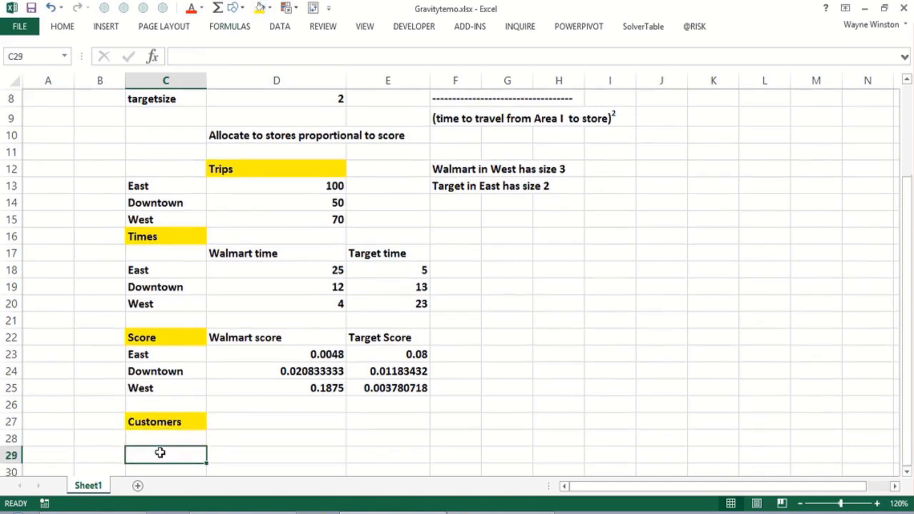
pyautogui.press('Up')
pyautogui.press('Up')
pyautogui.press('Up')
pyautogui.press('Up')
pyautogui.press('Up')
pyautogui.press('Up')
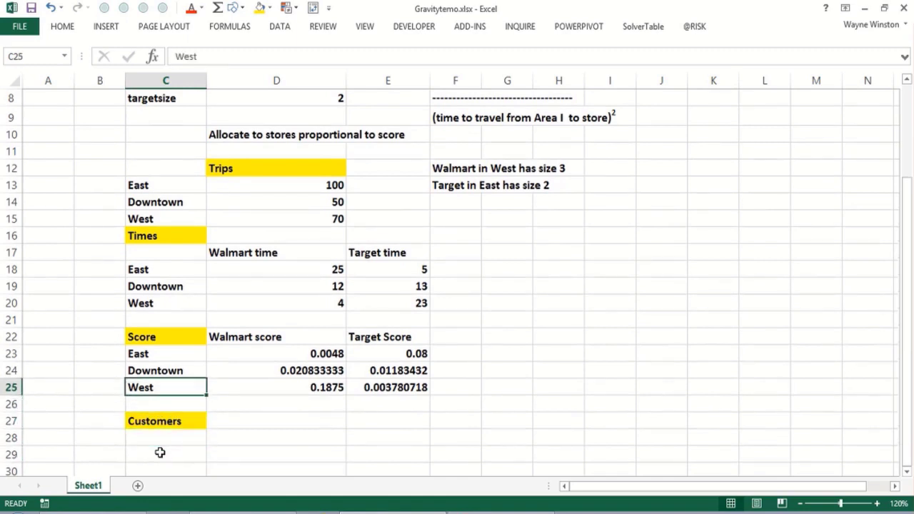
pyautogui.hotkey('shift', 'Down')
pyautogui.hotkey('shift', 'Down')
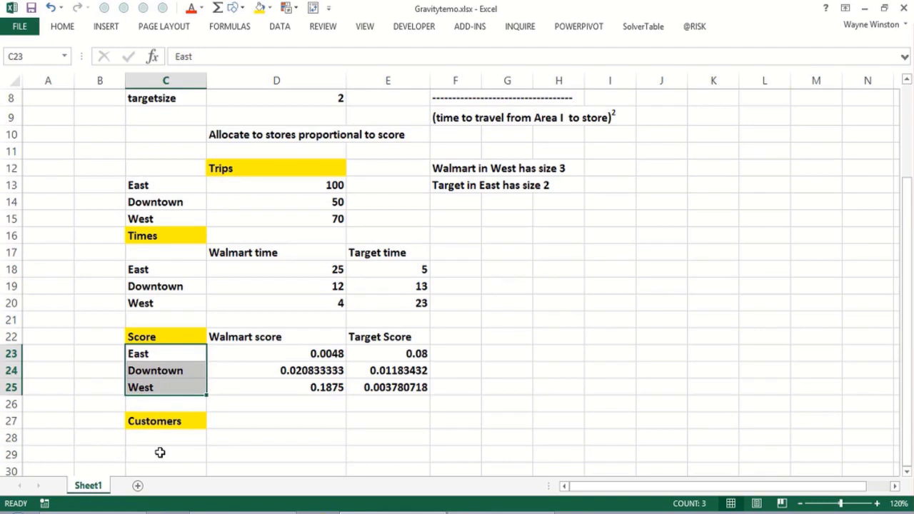
pyautogui.hotkey('ctrl', 'c')
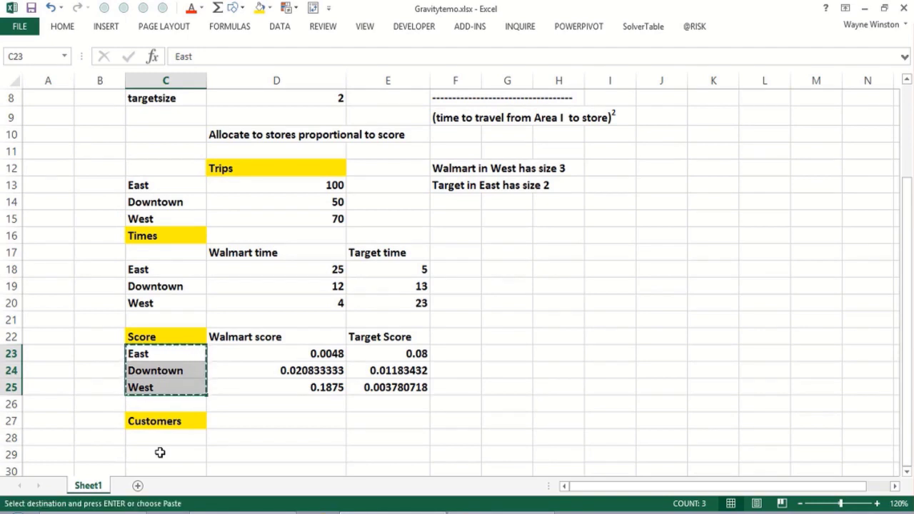
pyautogui.press('Down')
pyautogui.press('Down')
pyautogui.press('Down')
pyautogui.press('Down')
pyautogui.press('Down')
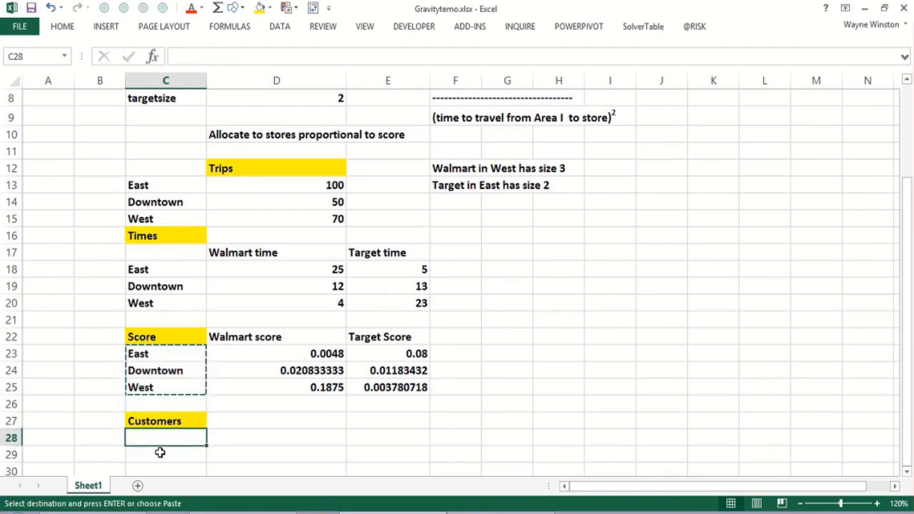
pyautogui.hotkey('ctrl', 'v')
# Enter the column headings Walmart Trips in D27 and Target Trips in E27
pyautogui.press('Up')
pyautogui.press('Right')
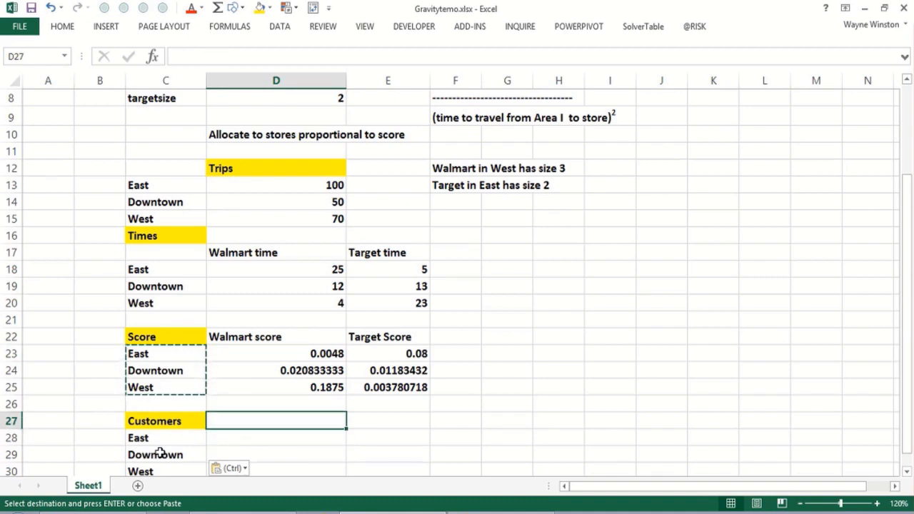
pyautogui.write('Walmart ')
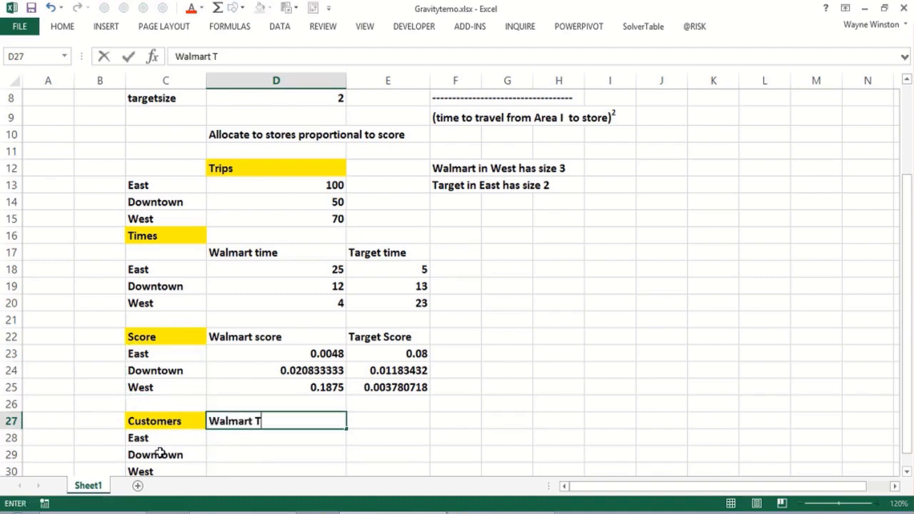
pyautogui.write('Trips')
pyautogui.press('Tab')
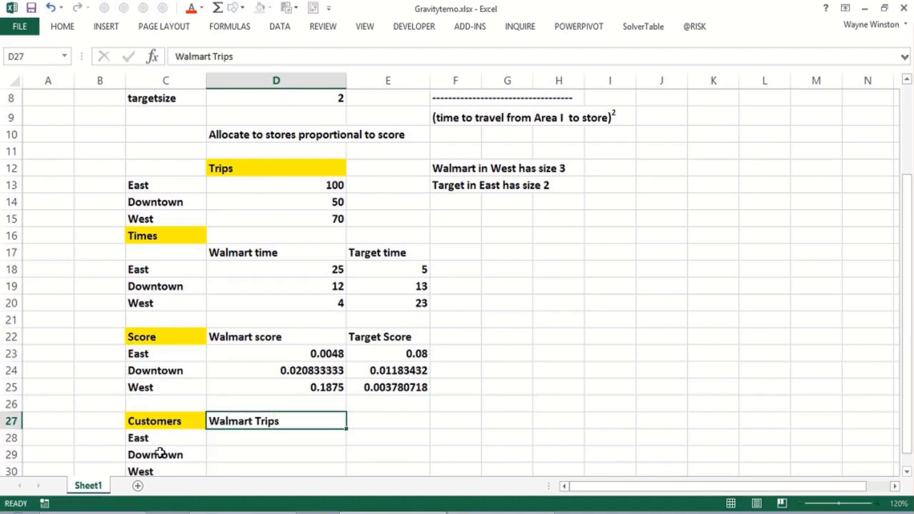
pyautogui.write('Target')
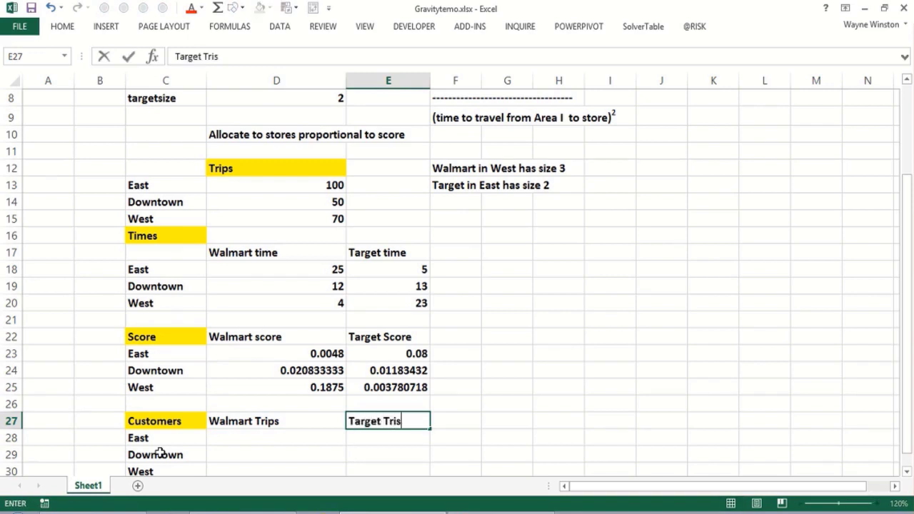
pyautogui.write(' Tris')
pyautogui.press('Return')
pyautogui.press('Up')
pyautogui.press('F2')
pyautogui.write('ps')
pyautogui.press('Return')
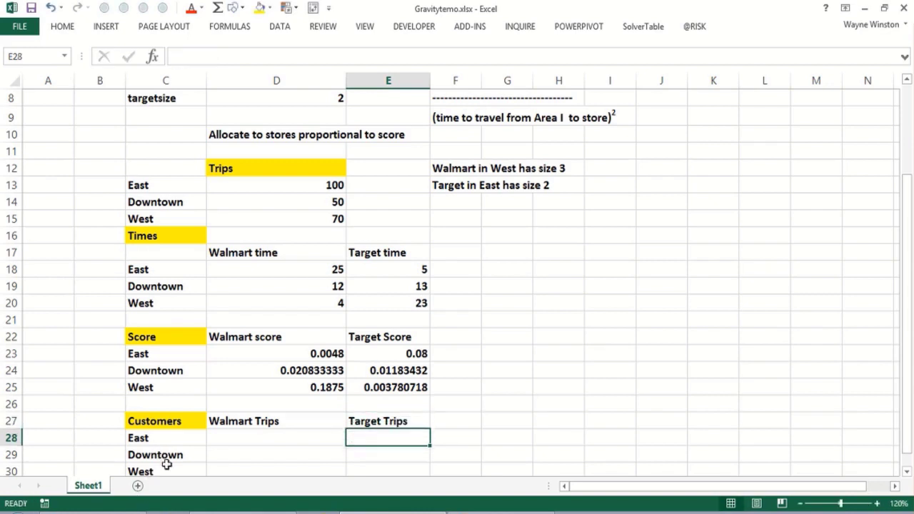
# Calculate the East area's Walmart trips in D28 with =$D13*D23/(D23+E23), keeping the column of the trips reference absolute
pyautogui.click(239, 441)
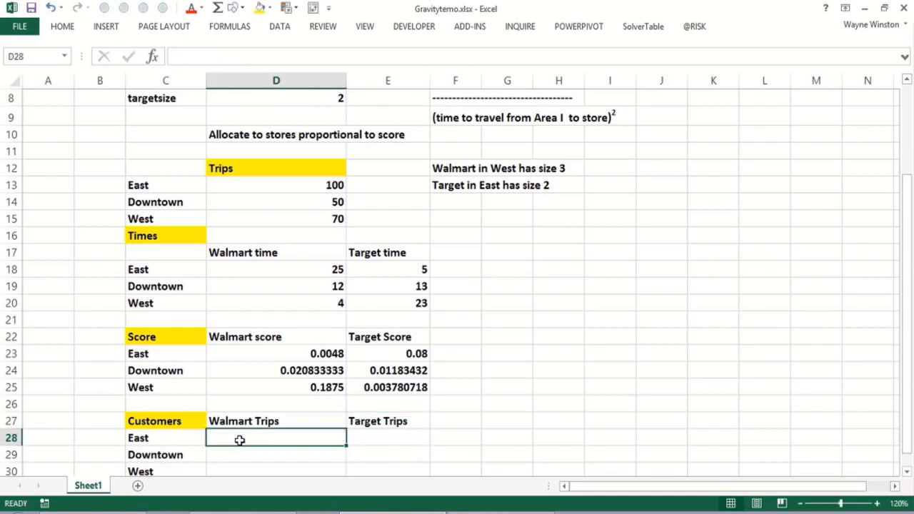
pyautogui.write('=')
pyautogui.click(270, 186)
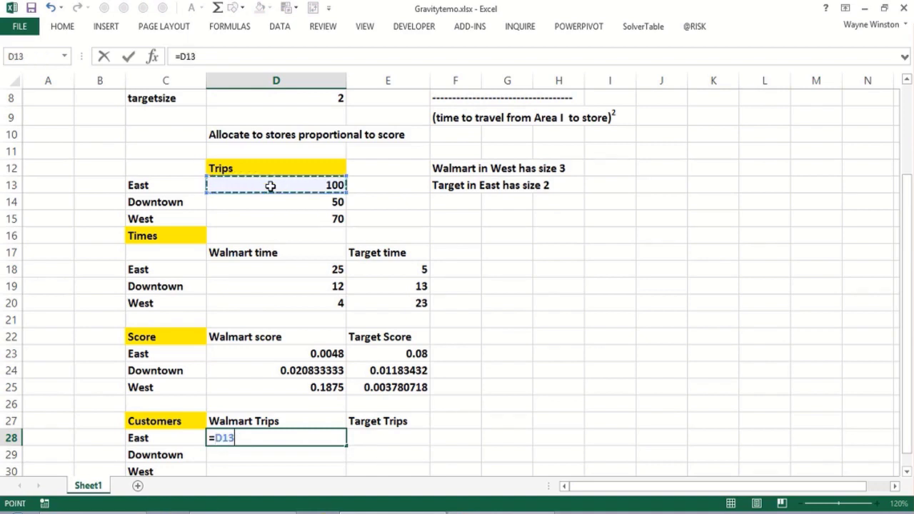
pyautogui.press('F4')
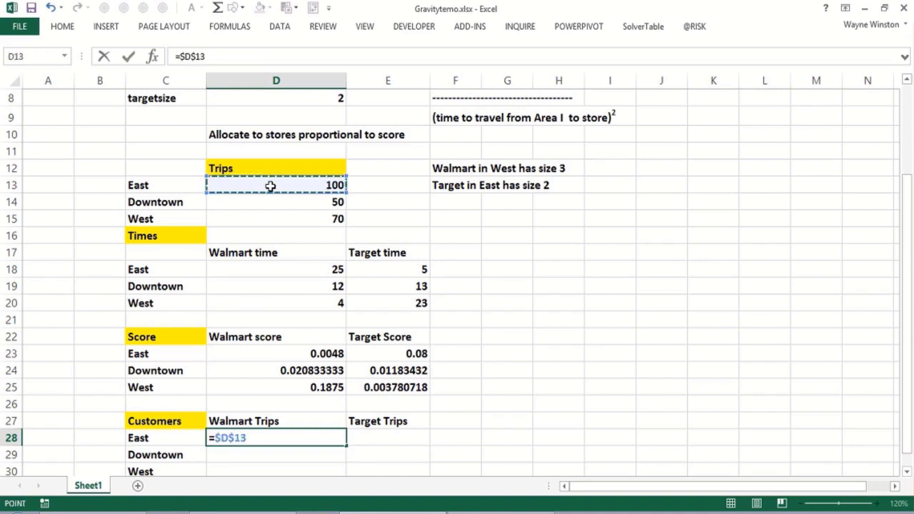
pyautogui.press('F4')
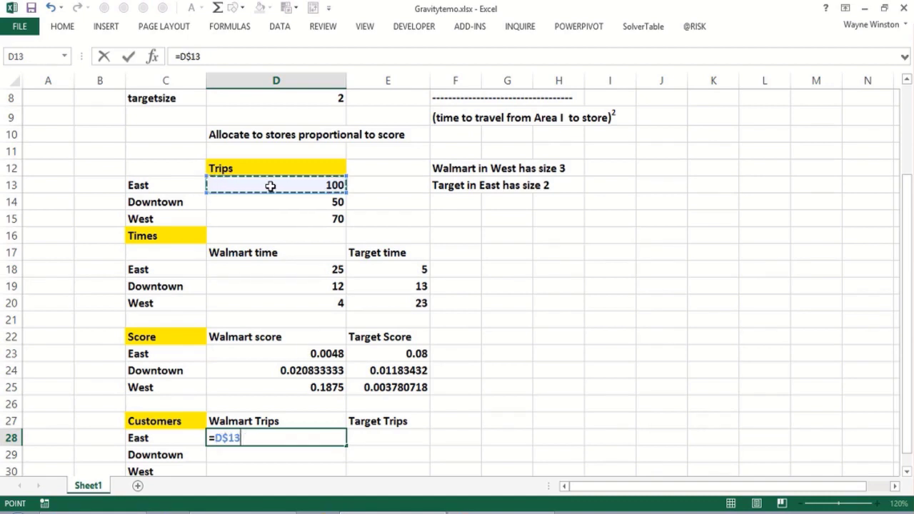
pyautogui.press('F4')
pyautogui.write('*')
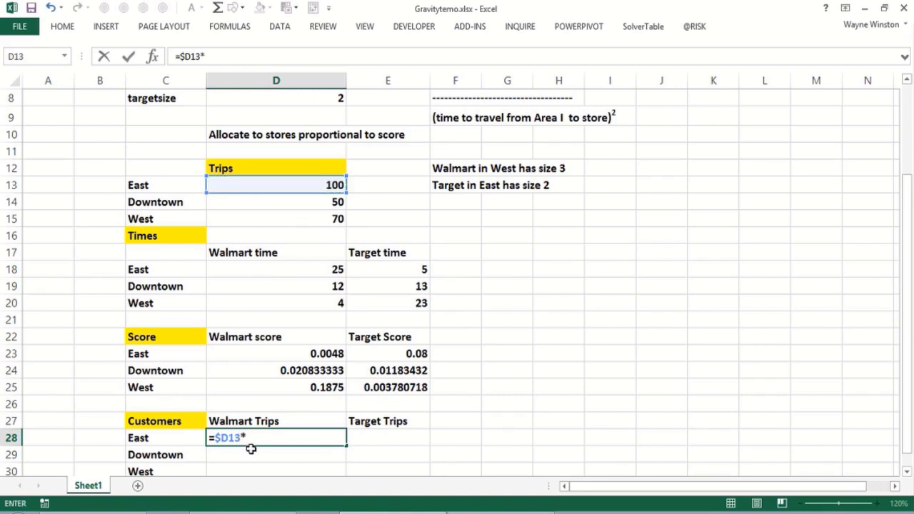
pyautogui.click(253, 355)
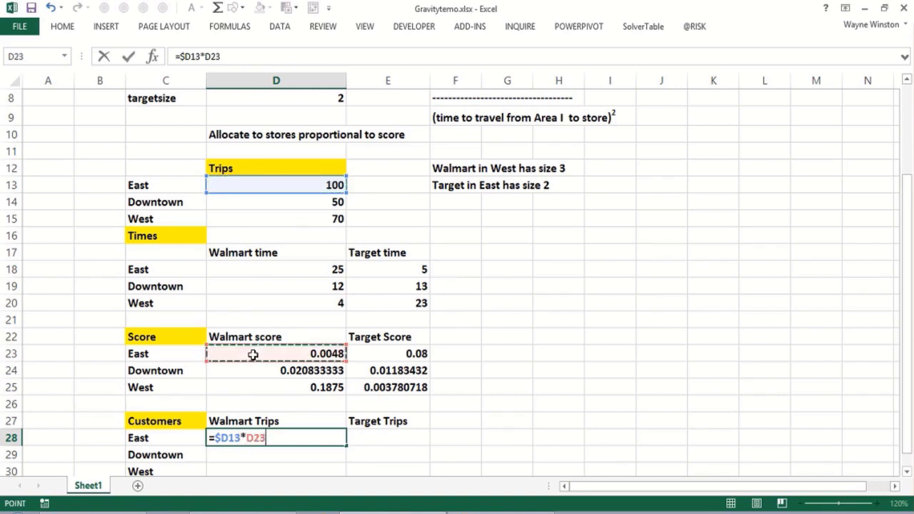
pyautogui.write('/(')
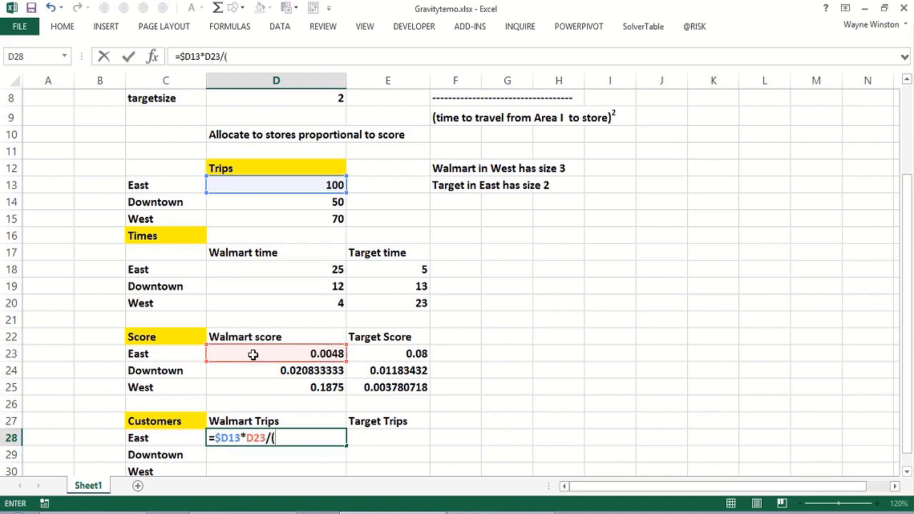
pyautogui.click(253, 355)
pyautogui.write('+')
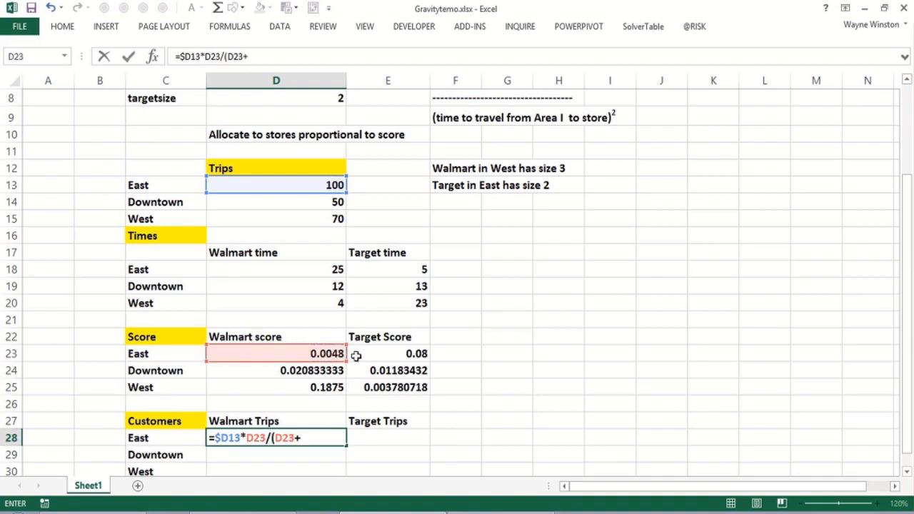
pyautogui.click(380, 354)
pyautogui.write(')')
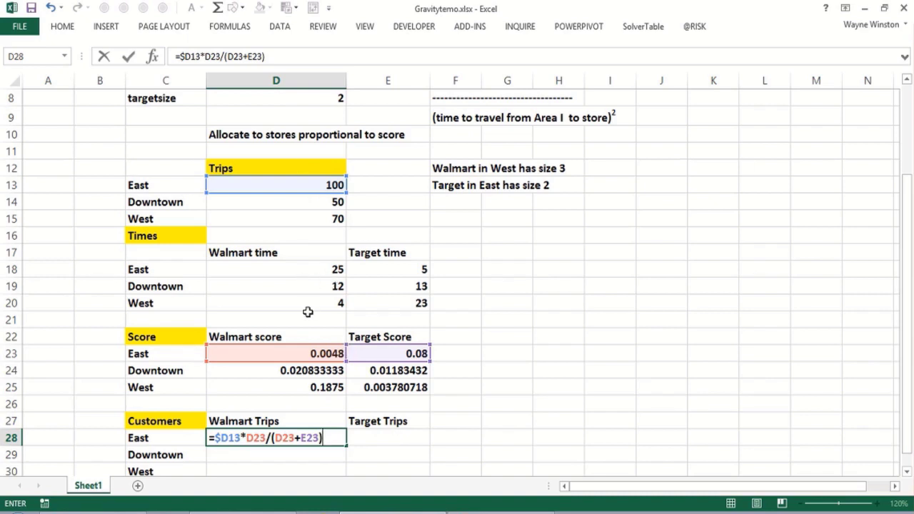
pyautogui.press('Return')
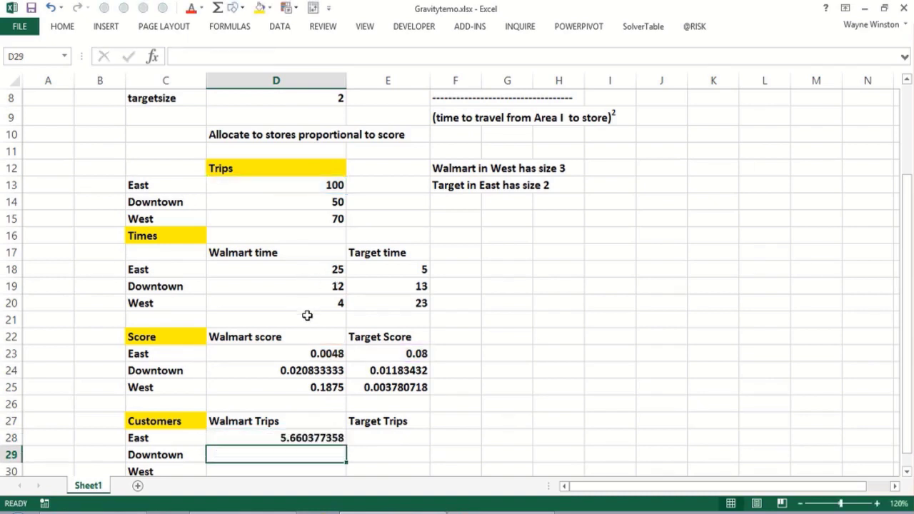
# Fill the East Walmart trips formula from D28 across to E28 and check the copied formula
pyautogui.click(343, 439)
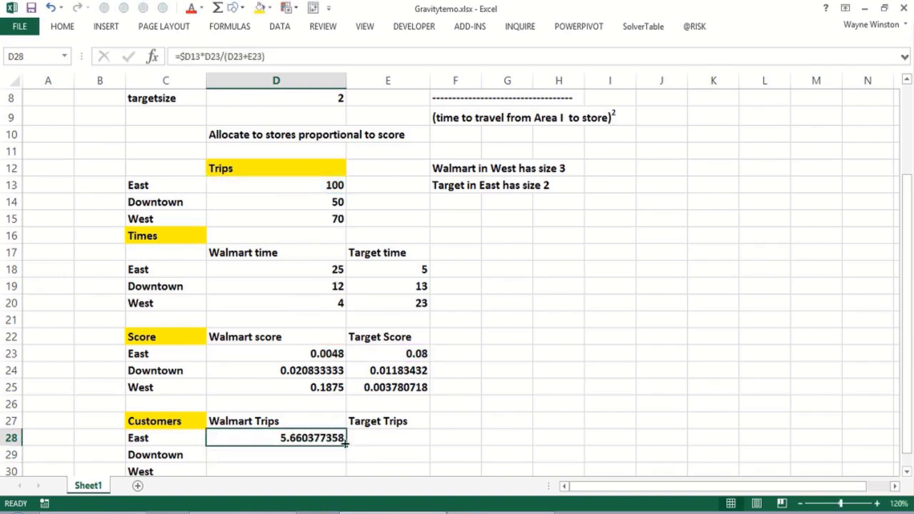
pyautogui.moveTo(347, 444); pyautogui.dragTo(398, 455)
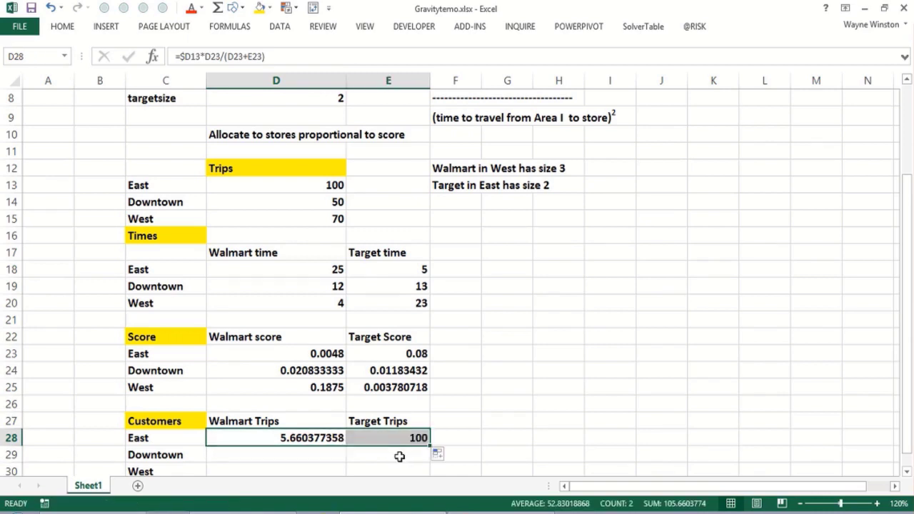
pyautogui.click(405, 439)
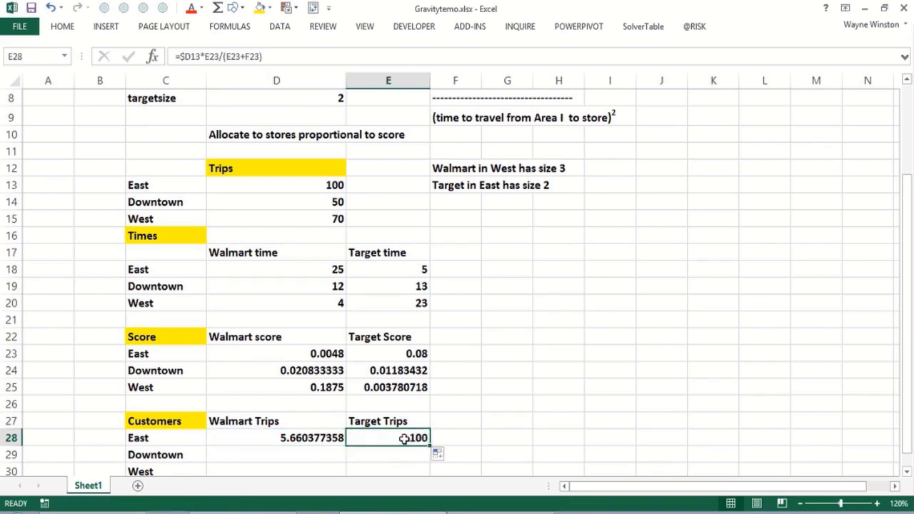
# Lock the score columns in the D28 denominator so the formula reads =$D13*D23/($D23+$E23), and compare it with E28
pyautogui.click(301, 437)
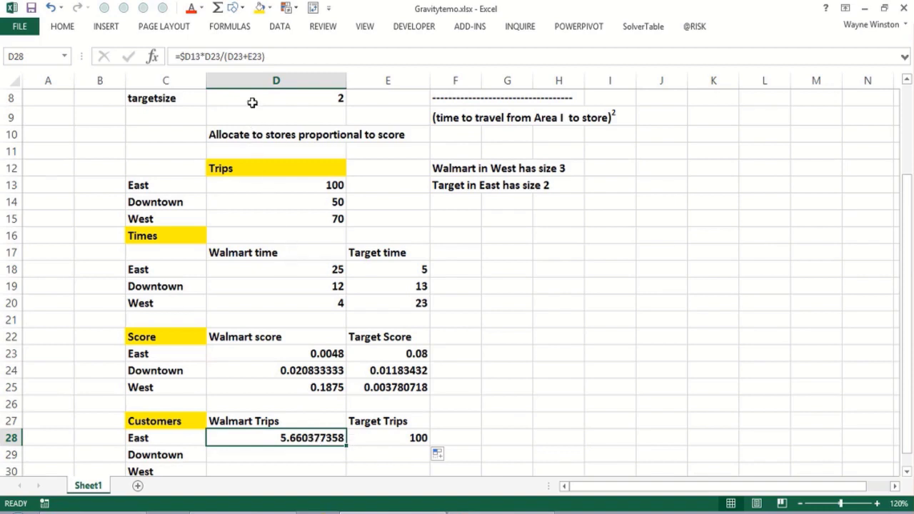
pyautogui.click(228, 57)
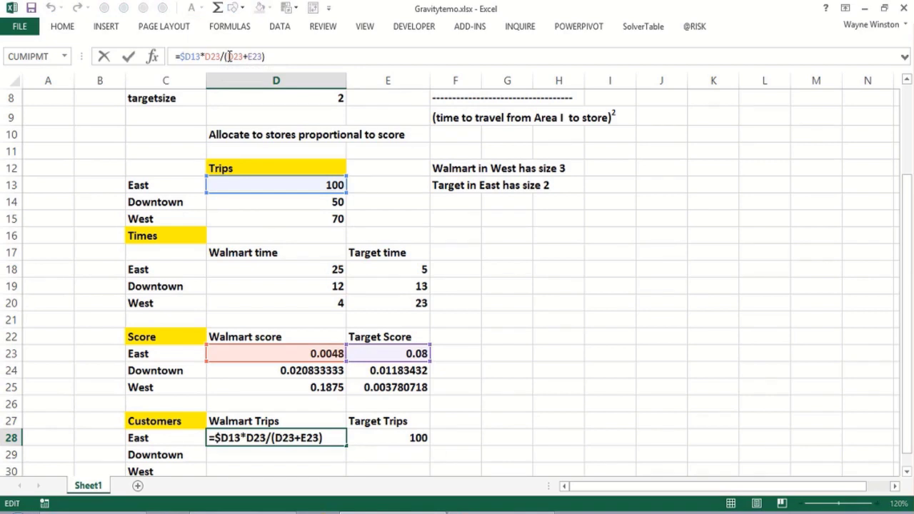
pyautogui.write('$')
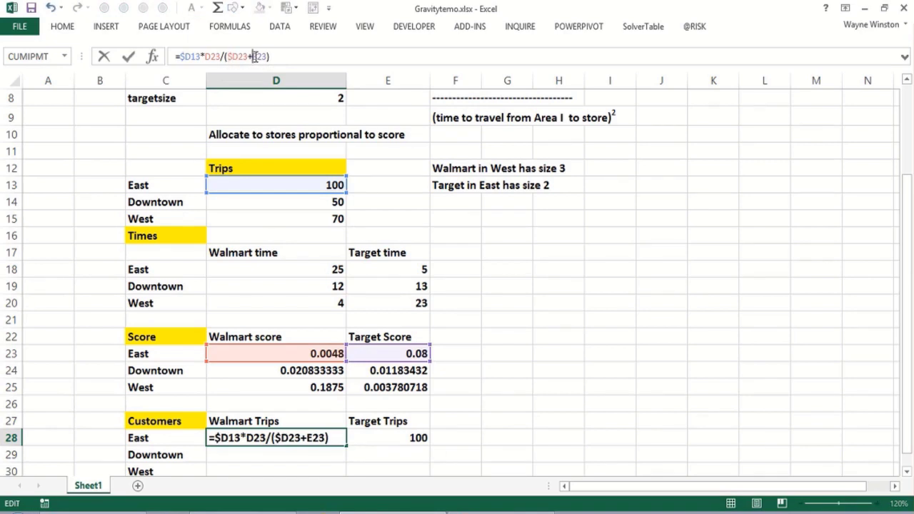
pyautogui.click(255, 56)
pyautogui.write('$')
pyautogui.press('Return')
pyautogui.press('Up')
pyautogui.press('Right')
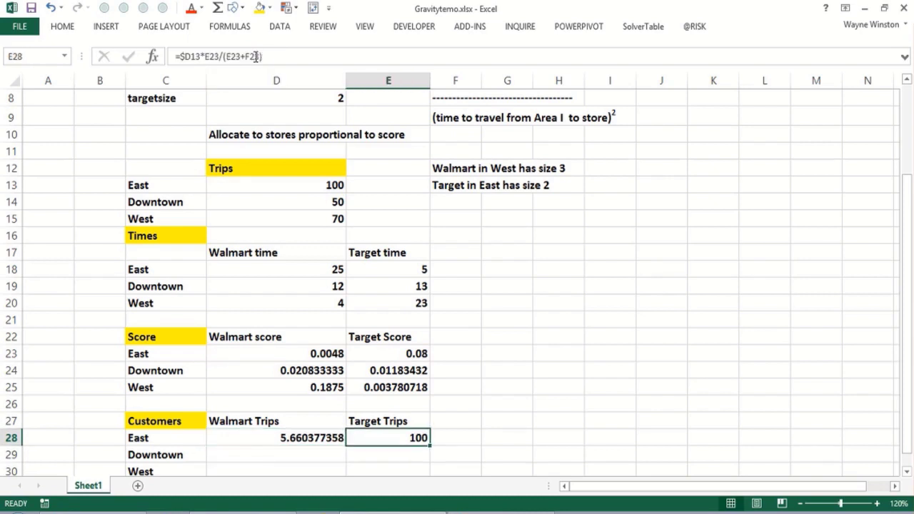
pyautogui.press('Left')
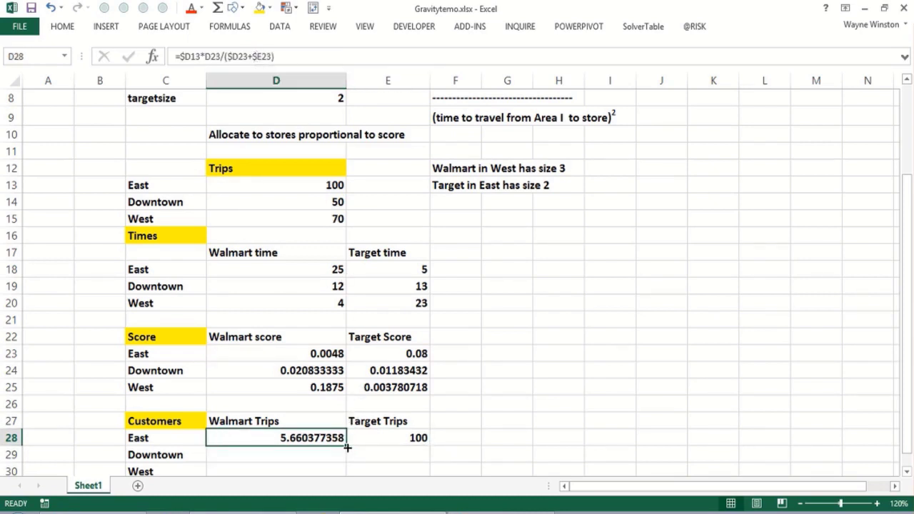
# Fill the corrected East trips formula across to E28, and add a Total column in F27 with the sum of D28:E28 in F28
pyautogui.moveTo(347, 447); pyautogui.dragTo(414, 455)
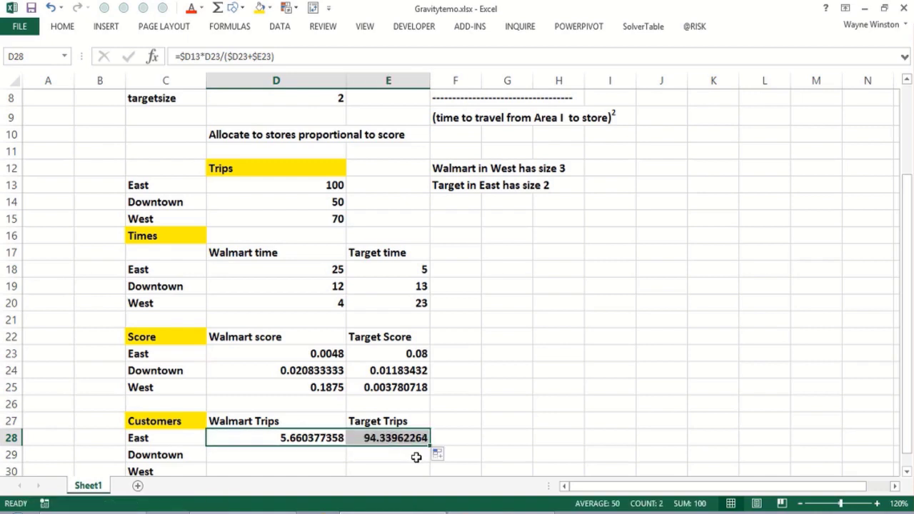
pyautogui.click(452, 441)
pyautogui.click(467, 417)
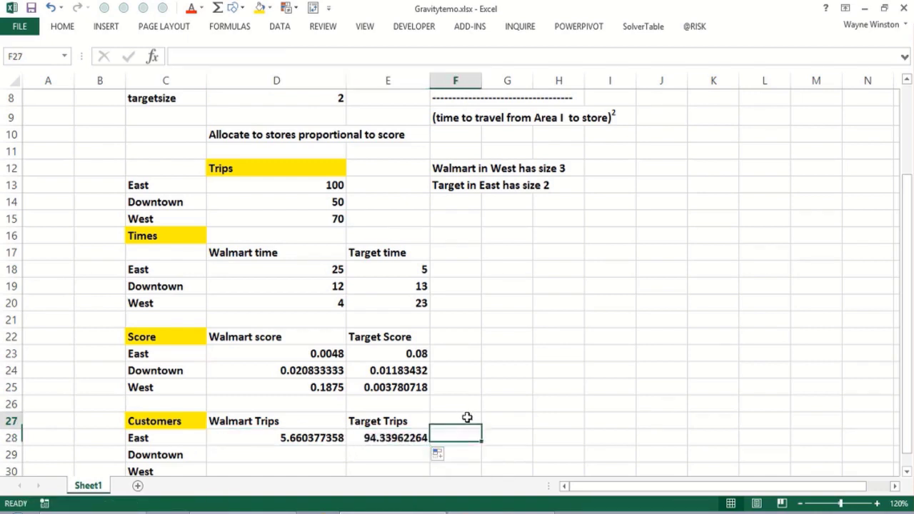
pyautogui.write('Total')
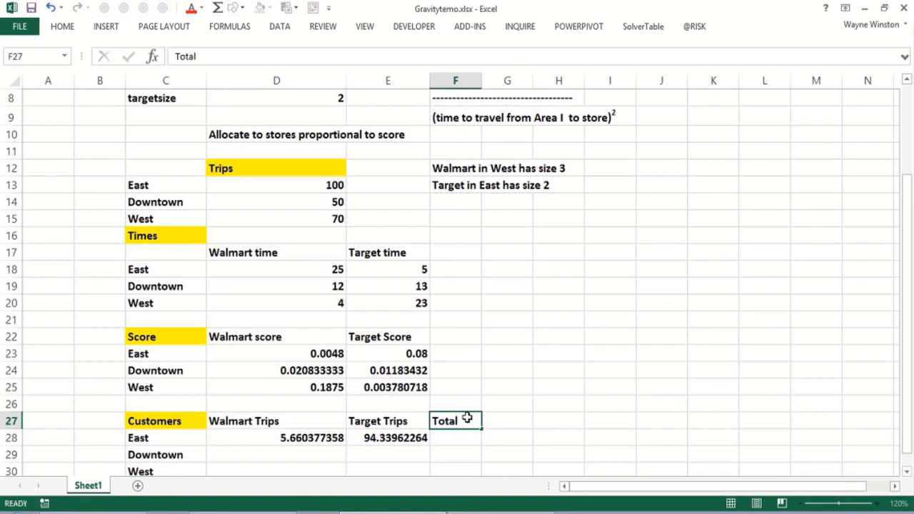
pyautogui.press('Return')
pyautogui.write('=sum(')
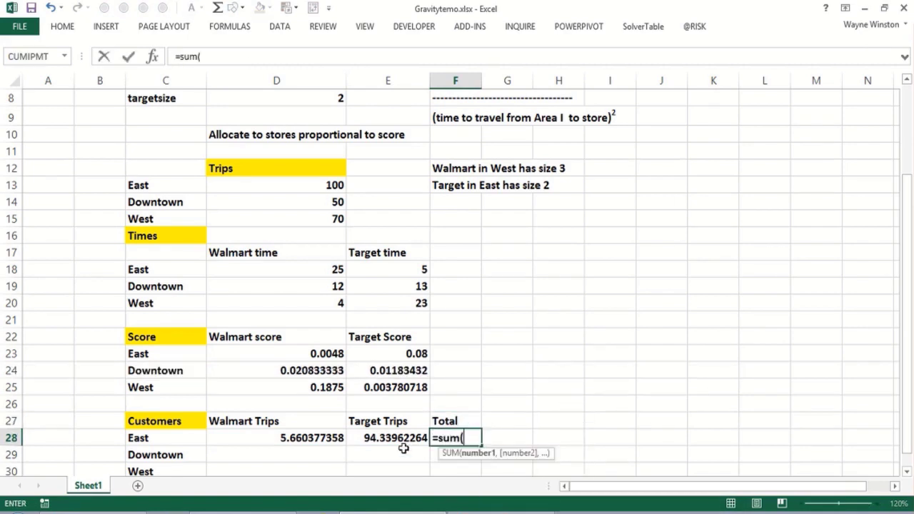
pyautogui.moveTo(285, 437); pyautogui.dragTo(375, 435)
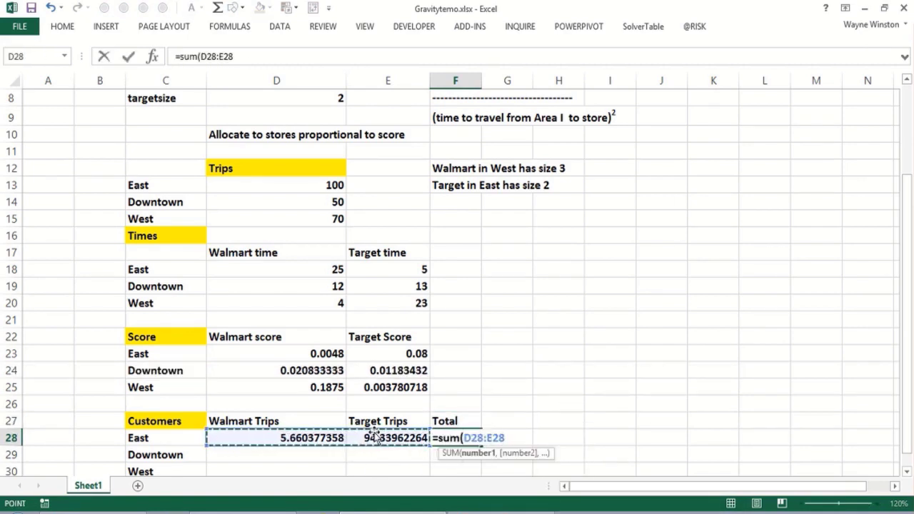
pyautogui.press('Return')
# Fill the Walmart and Target trips formulas and the Total formula from row 28 down through row 30
pyautogui.scroll(-1, 374, 433)
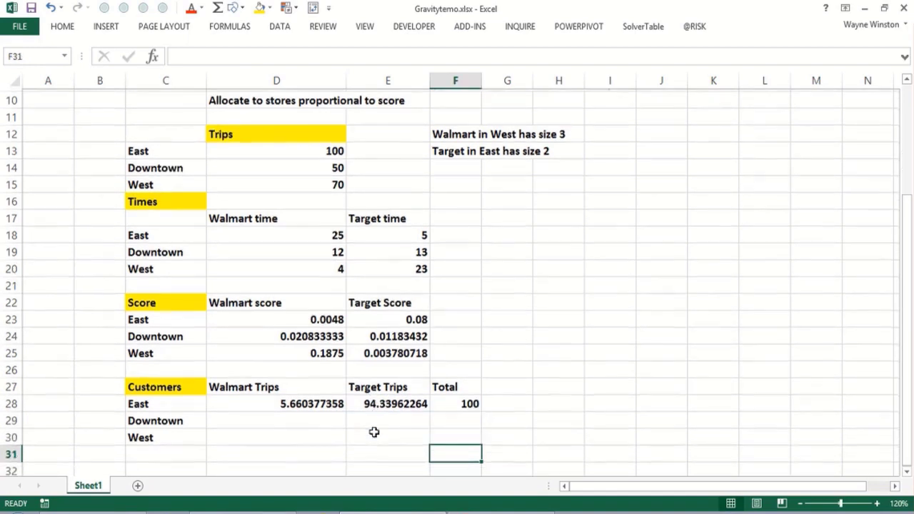
pyautogui.click(339, 404)
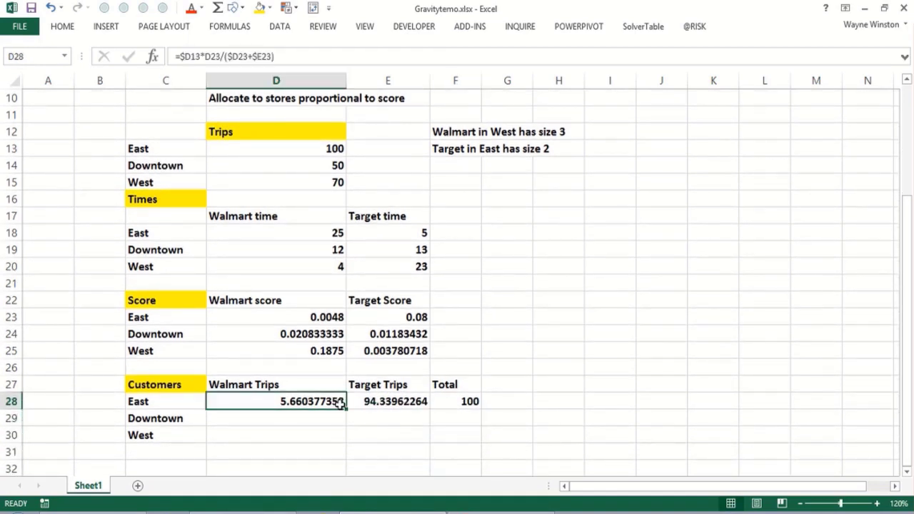
pyautogui.moveTo(339, 404); pyautogui.dragTo(374, 403)
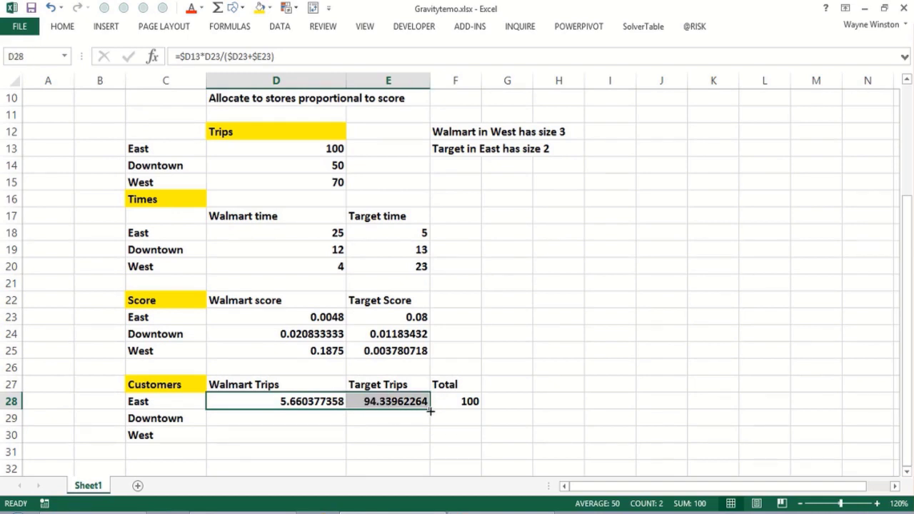
pyautogui.moveTo(431, 410); pyautogui.dragTo(422, 444)
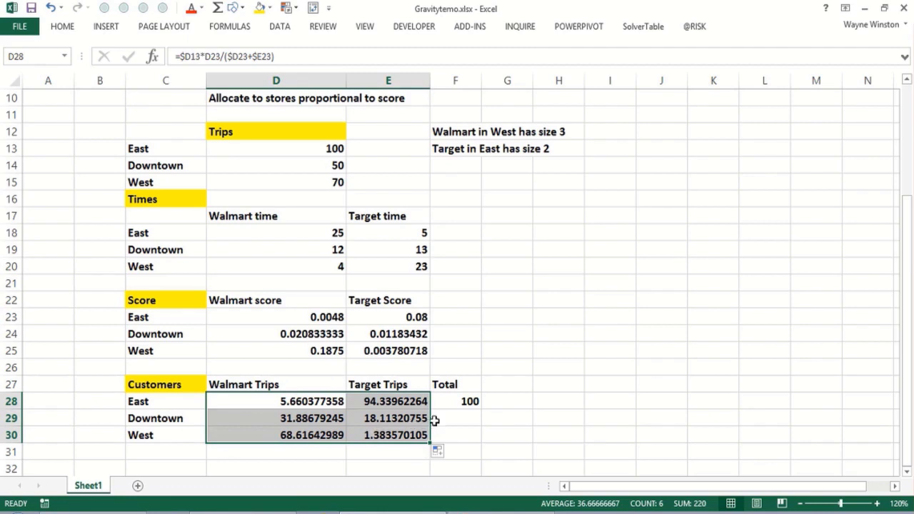
pyautogui.click(471, 402)
pyautogui.moveTo(481, 410); pyautogui.dragTo(472, 446)
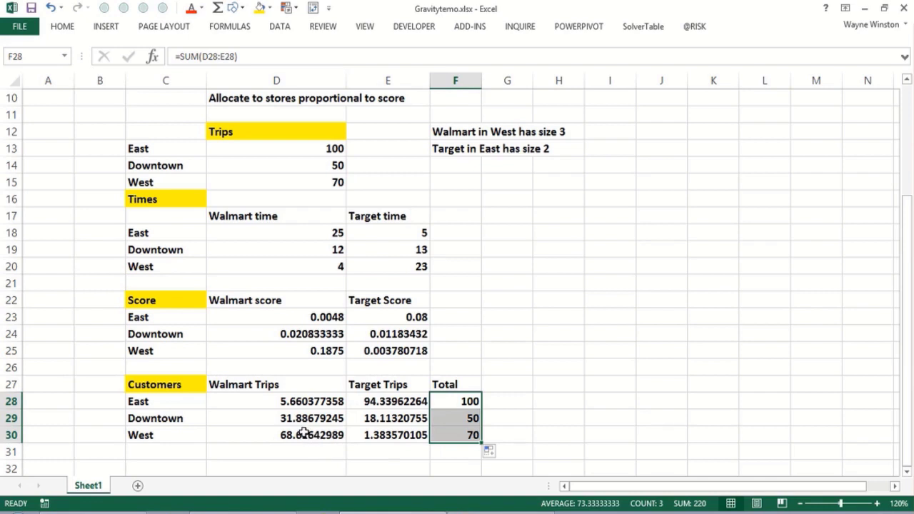
# Sum the Walmart trips in D31 with =SUM(D28:D30) and fill the formula across to E31 for Target
pyautogui.click(306, 434)
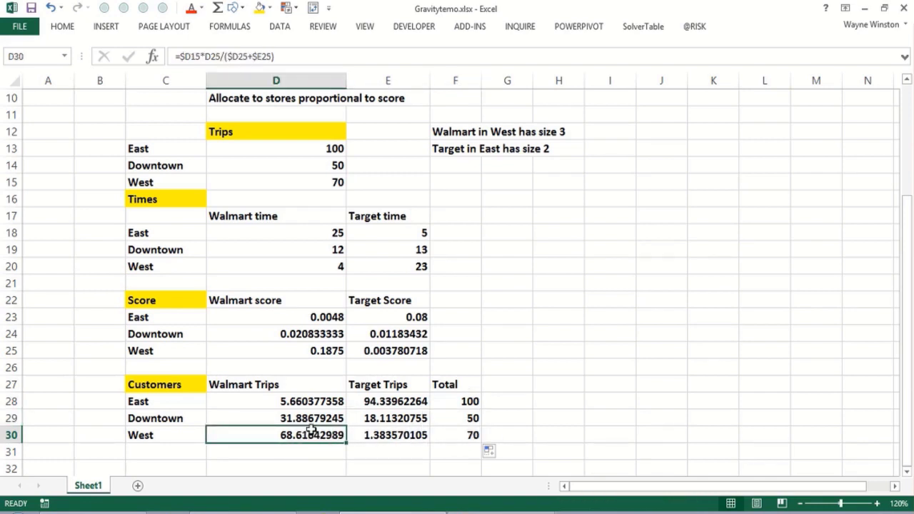
pyautogui.click(373, 404)
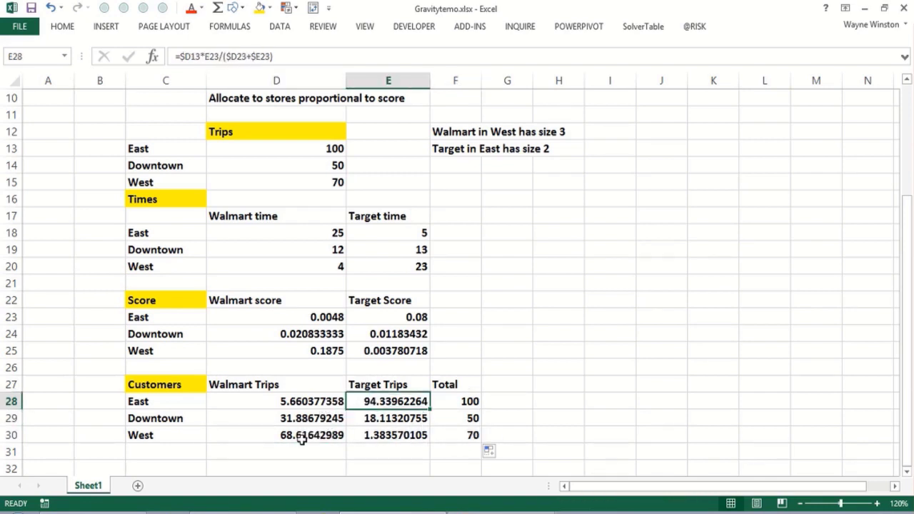
pyautogui.click(262, 452)
pyautogui.write('=sum(')
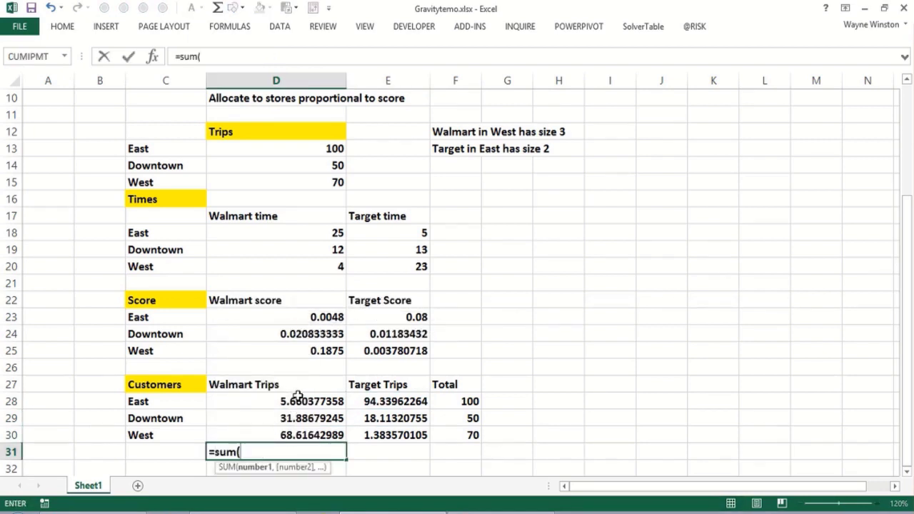
pyautogui.click(296, 400)
pyautogui.moveTo(295, 401); pyautogui.dragTo(302, 431)
pyautogui.write(')')
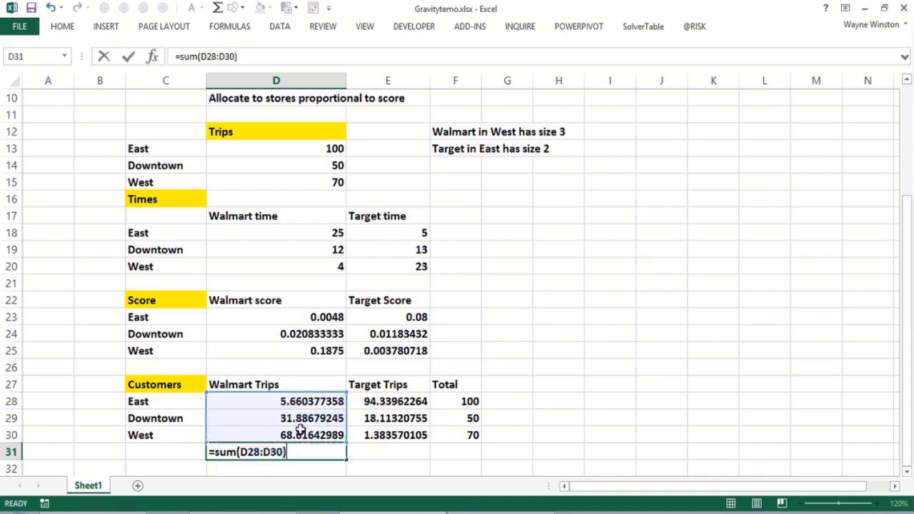
pyautogui.hotkey('ctrl', 'Return')
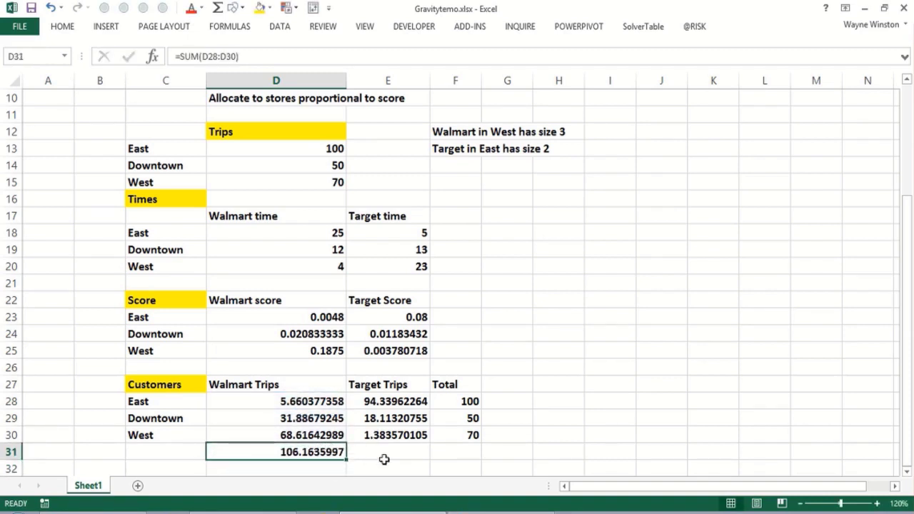
pyautogui.moveTo(347, 458); pyautogui.dragTo(399, 455)
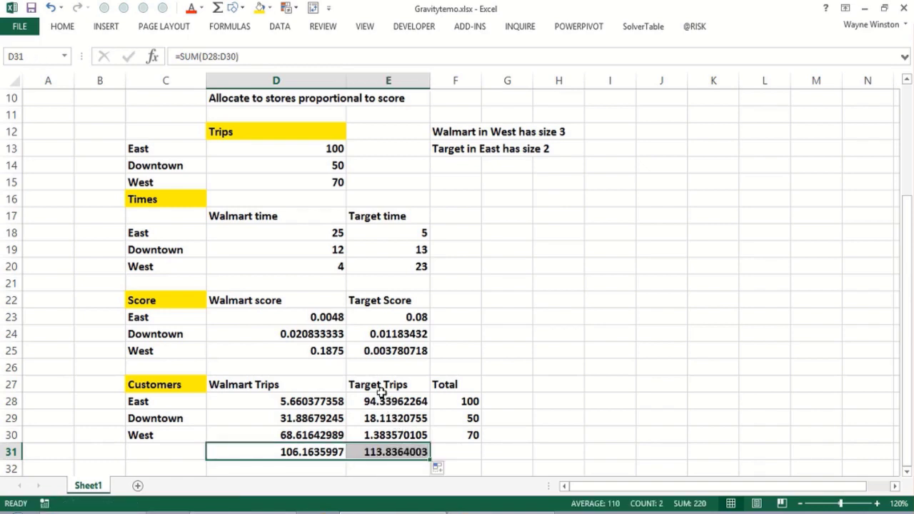
pyautogui.click(401, 317)
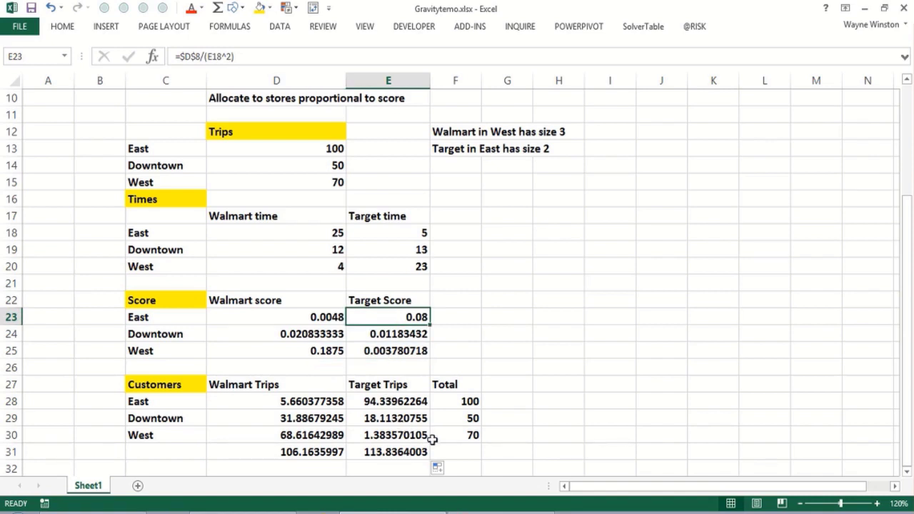
pyautogui.click(407, 468)
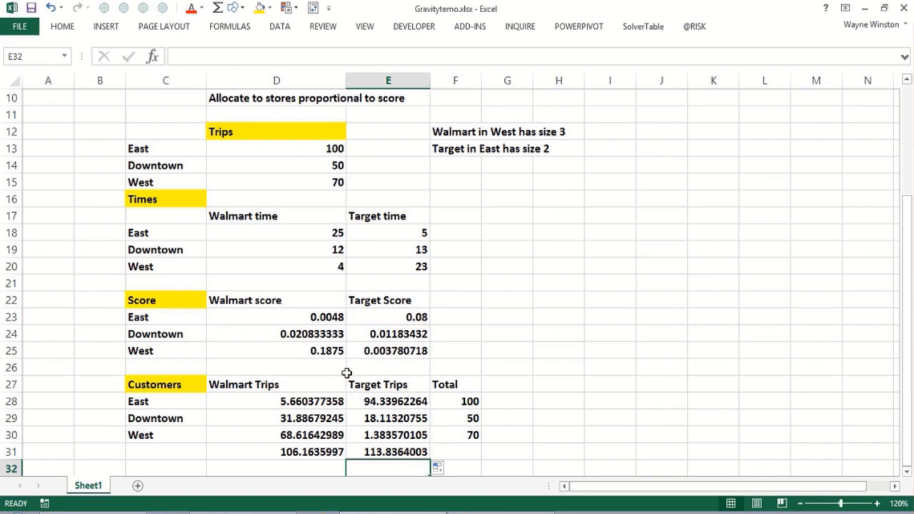
pyautogui.click(236, 267)
pyautogui.click(235, 233)
pyautogui.click(250, 149)
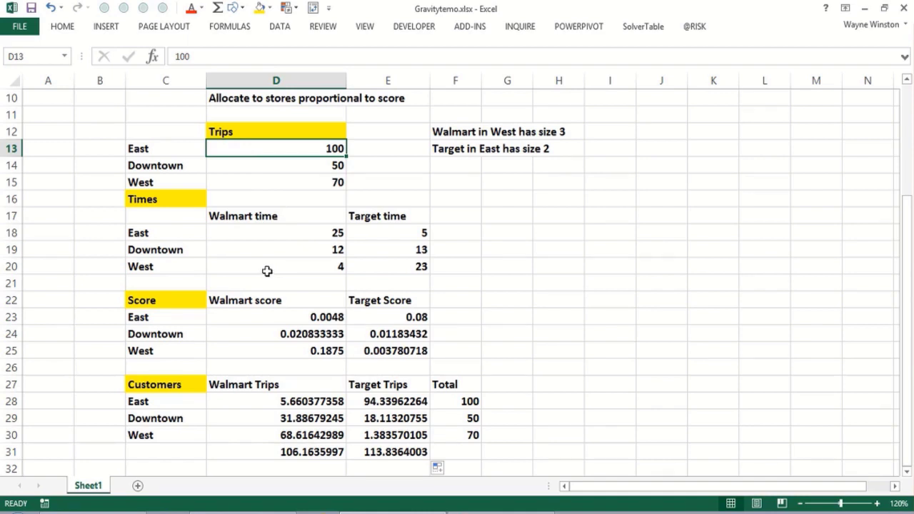
# Set the Walmart size in D7 to 5 and check its effect on the customer trips table
pyautogui.scroll(3, 268, 272)
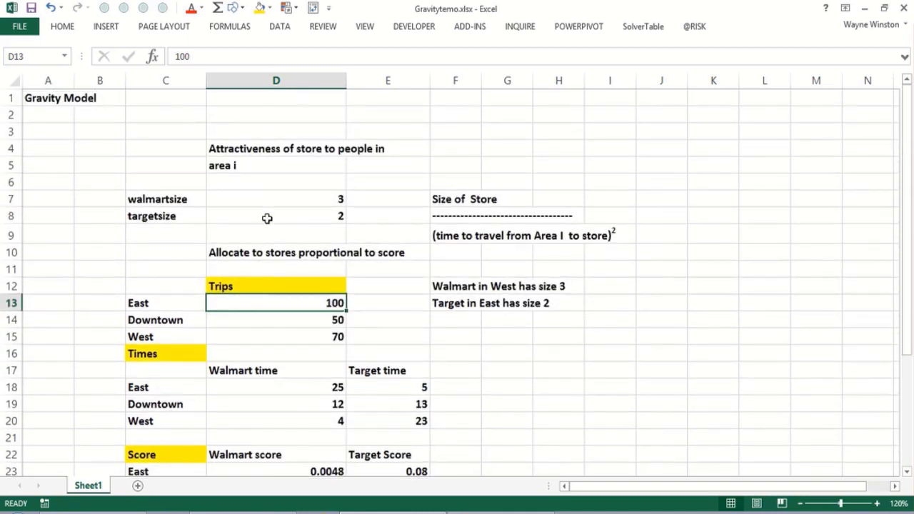
pyautogui.click(291, 196)
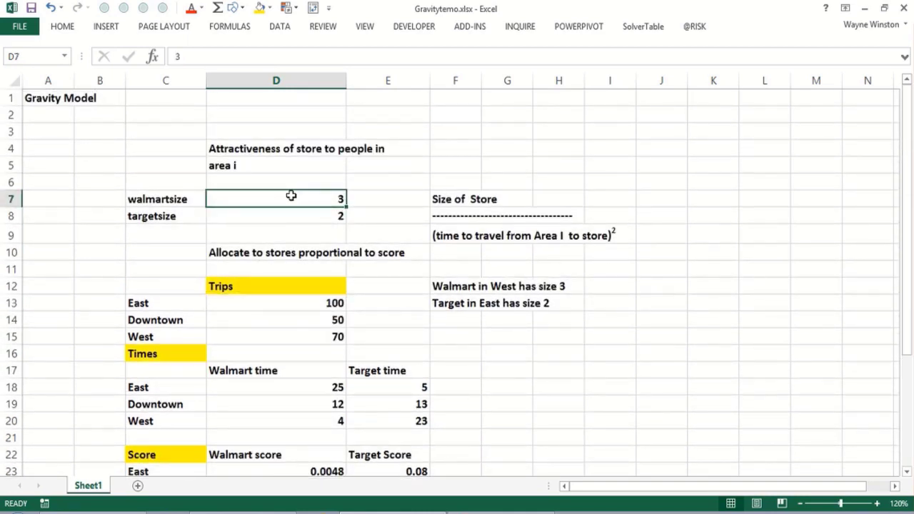
pyautogui.write('5')
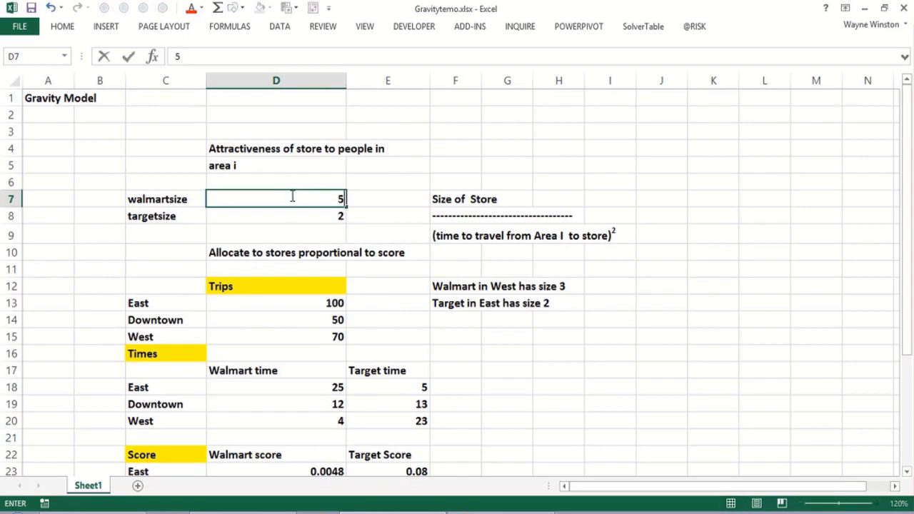
pyautogui.press('Return')
pyautogui.press('pagedown')
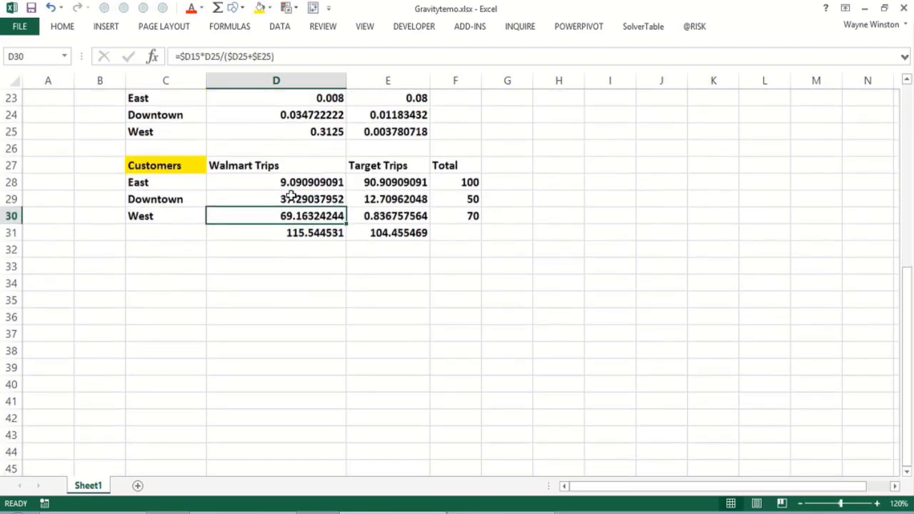
pyautogui.press('pageup')
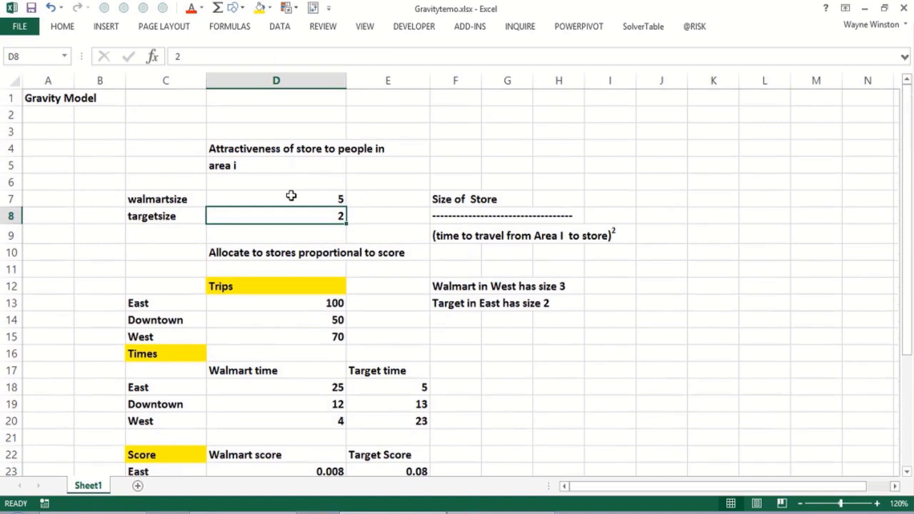
# Restore the Walmart size in D7 to 3
pyautogui.click(291, 196)
pyautogui.write('3')
pyautogui.press('Return')
# Review the model from the store sizes through the trips, times, scores and customer trips, including the squared travel time in the attractiveness formula
pyautogui.press('Down')
pyautogui.press('Down')
pyautogui.press('Down')
pyautogui.press('Down')
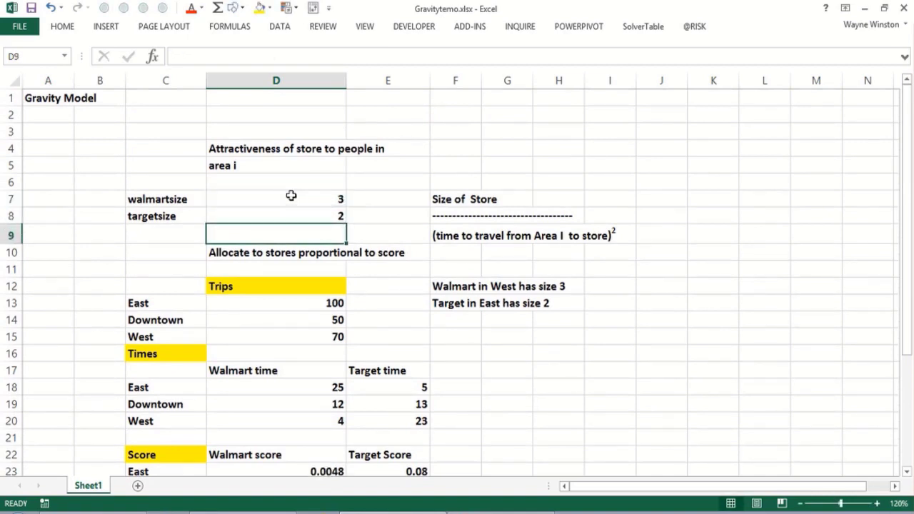
pyautogui.press('Down')
pyautogui.press('Down')
pyautogui.press('Down')
pyautogui.press('Down')
pyautogui.press('Down')
pyautogui.press('Down')
pyautogui.press('Down')
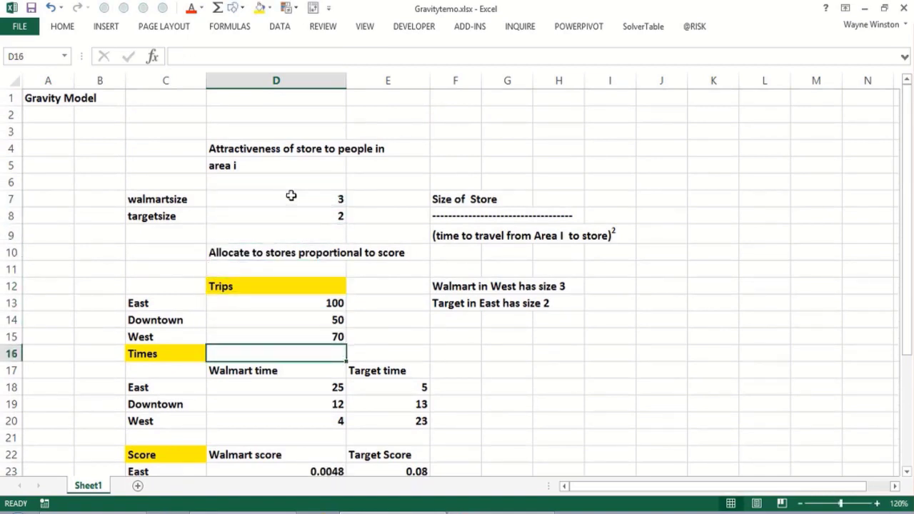
pyautogui.press('Down')
pyautogui.press('Down')
pyautogui.press('Down')
pyautogui.press('Down')
pyautogui.press('Down')
pyautogui.press('Down')
pyautogui.press('Down')
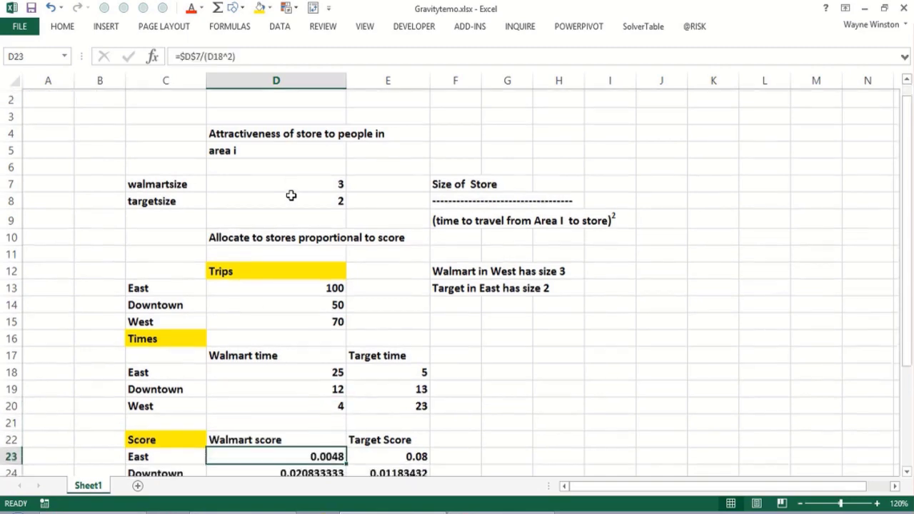
pyautogui.press('Down')
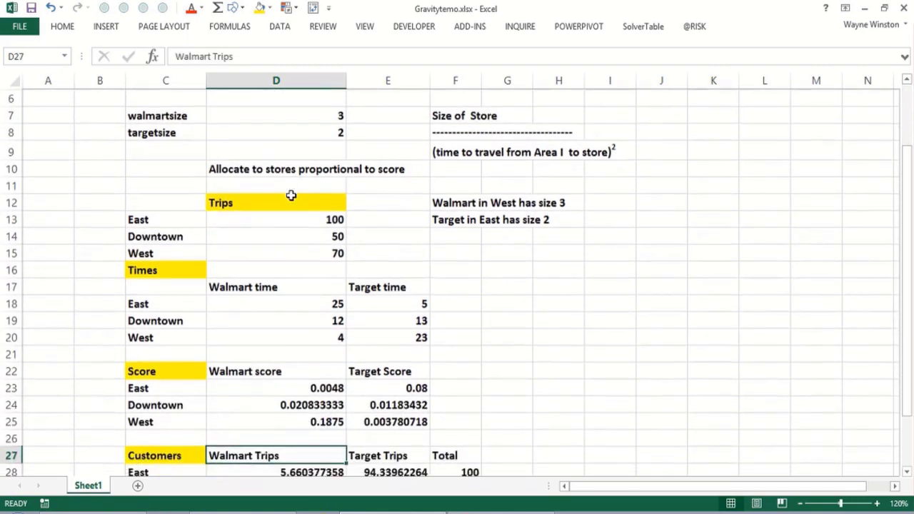
pyautogui.press('Down')
pyautogui.press('Up')
pyautogui.press('Up')
pyautogui.press('Up')
pyautogui.press('Up')
pyautogui.press('Up')
pyautogui.press('Up')
pyautogui.press('Up')
pyautogui.press('Up')
pyautogui.press('Up')
pyautogui.press('Up')
pyautogui.press('Up')
pyautogui.press('Up')
pyautogui.press('Up')
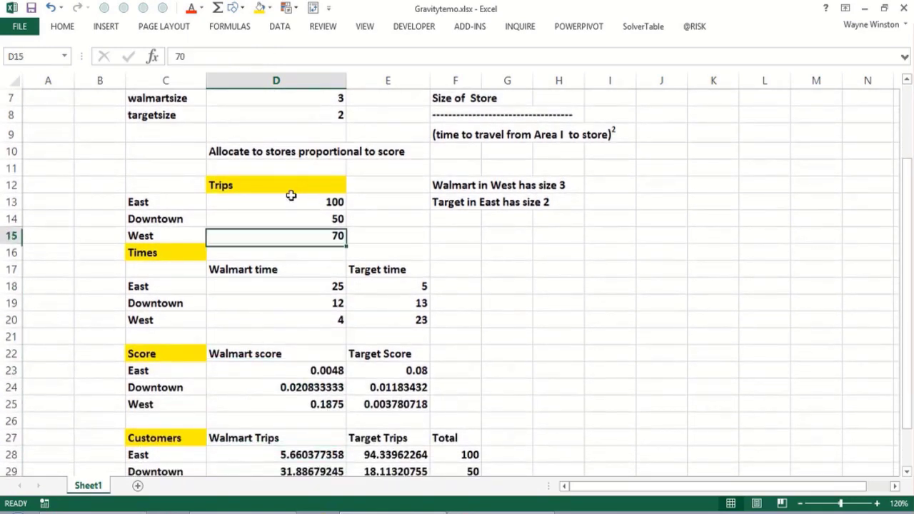
pyautogui.click(458, 132)
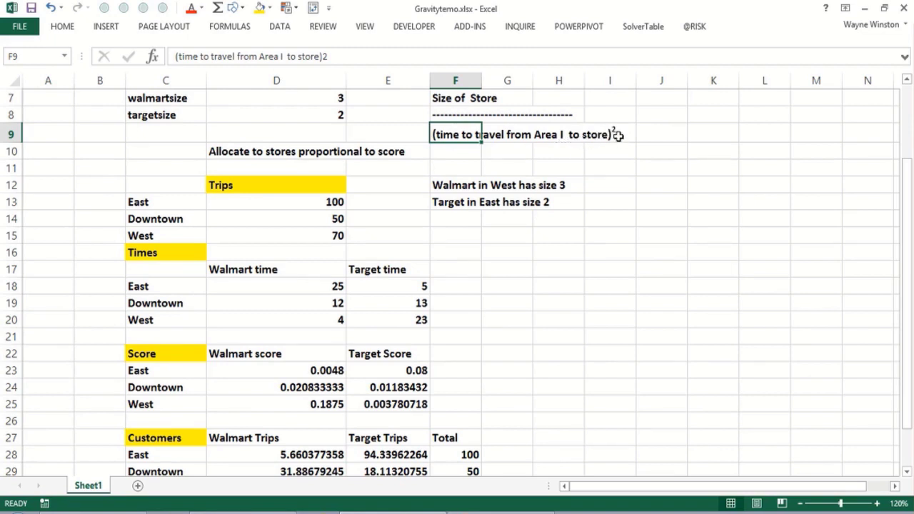
pyautogui.click(583, 265)
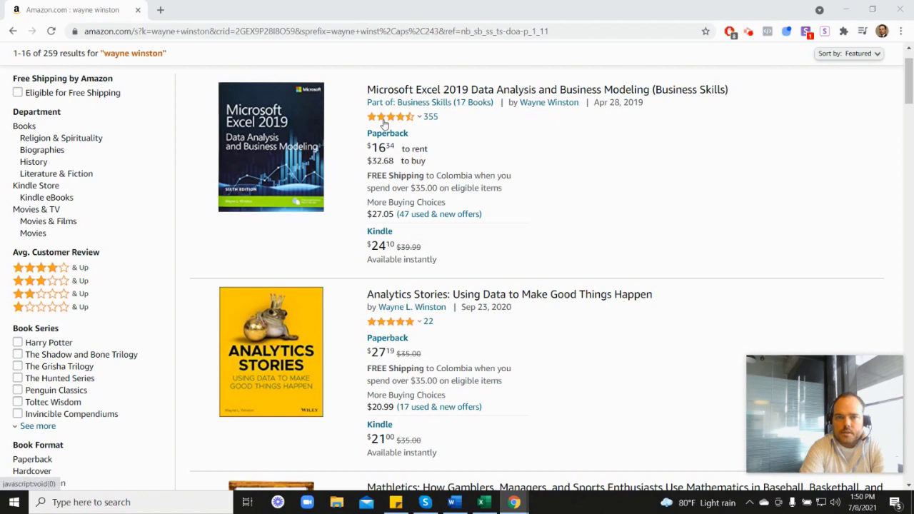
# Browse the author's book results on Amazon in the browser, including the Marketing Analytics listing
pyautogui.moveTo(392, 122)
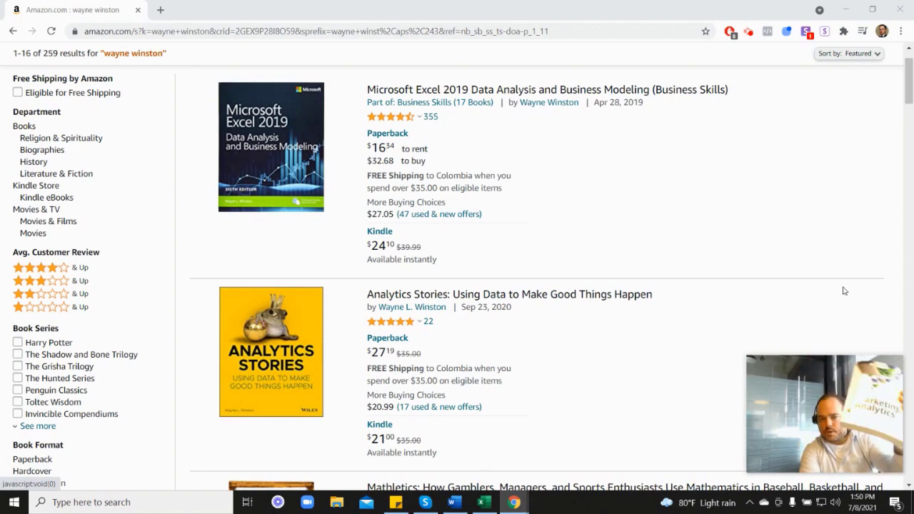
pyautogui.scroll(-6, 842, 289)
pyautogui.scroll(-2, 735, 355)
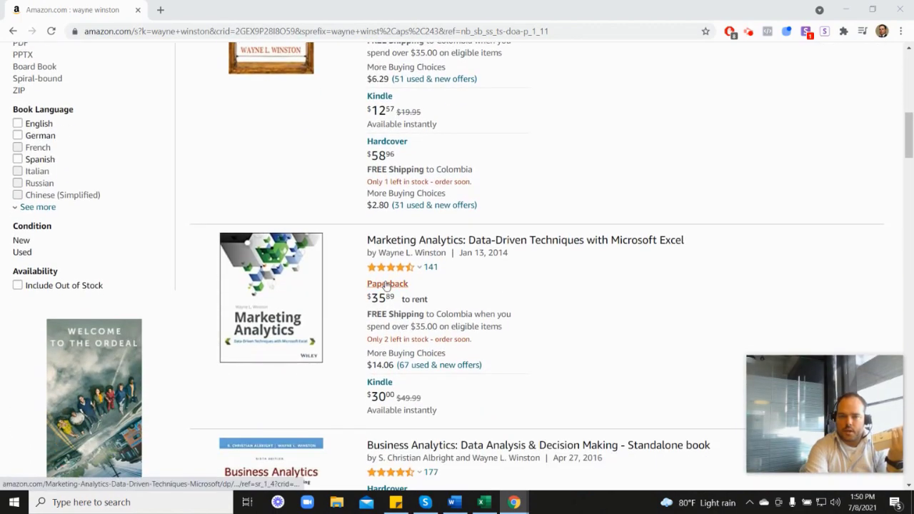
pyautogui.moveTo(403, 268)
pyautogui.scroll(6, 532, 272)
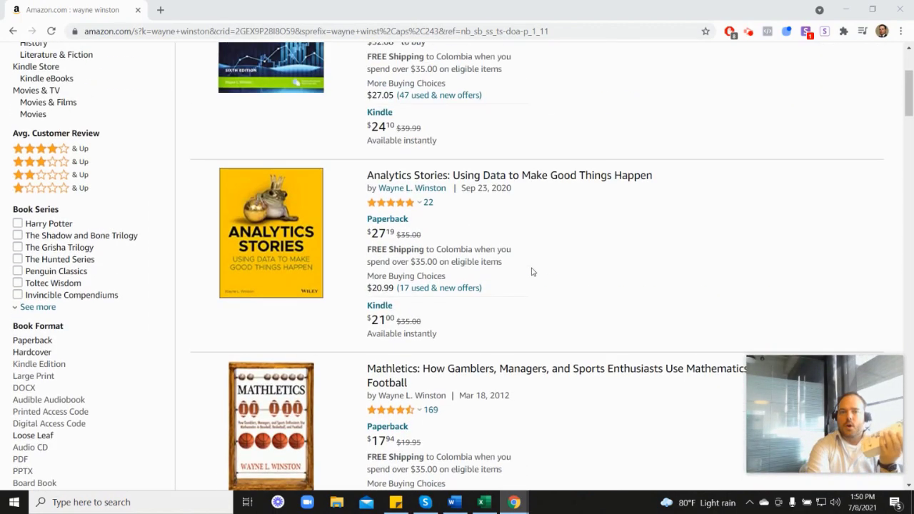